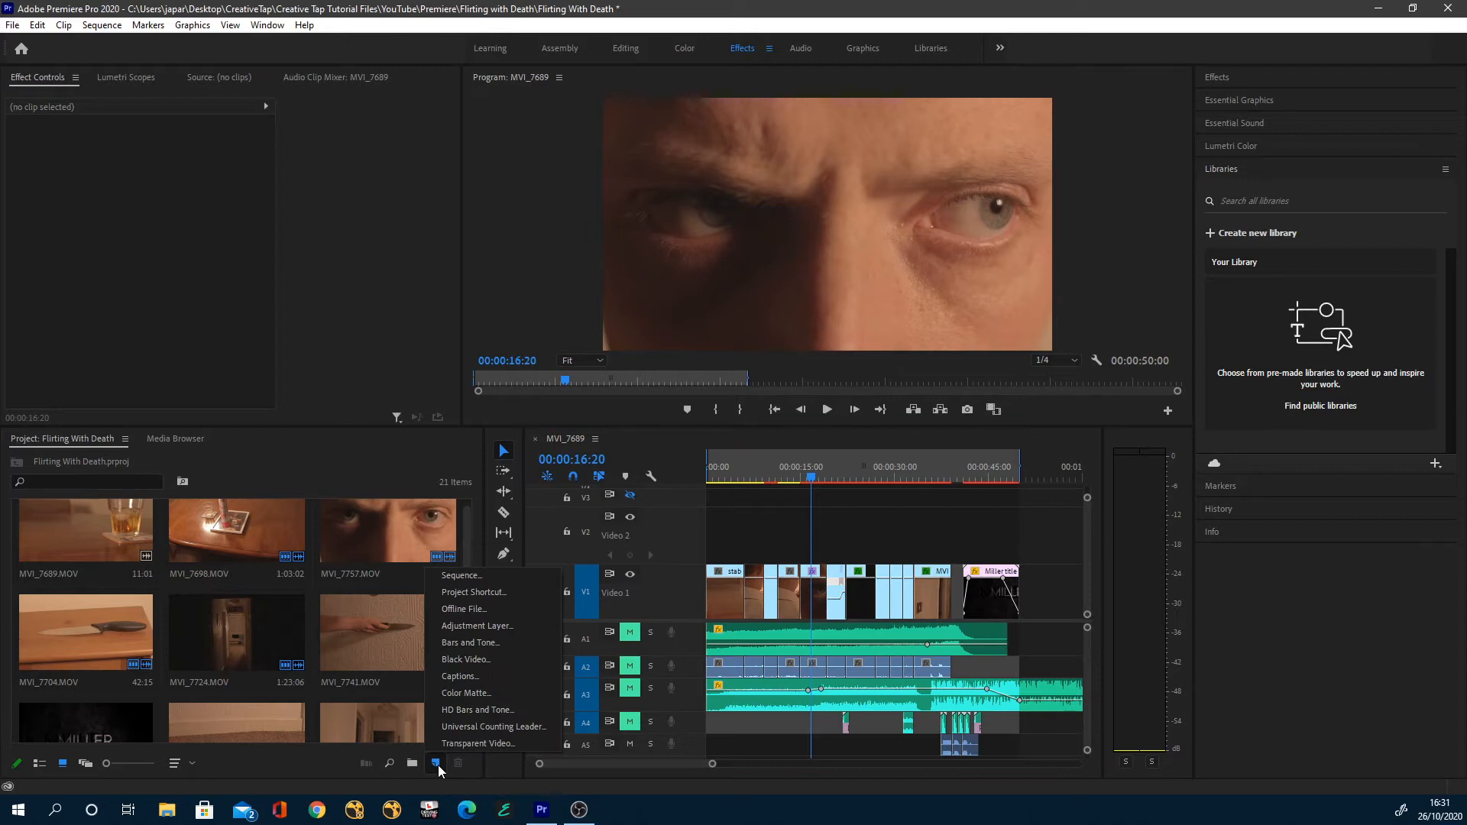
- Create a 1920 × 1080, 25 fps adjustment layer and place it on Video 2 from about 00:00:16:20 to the end of the footage before the title
click(509, 625)
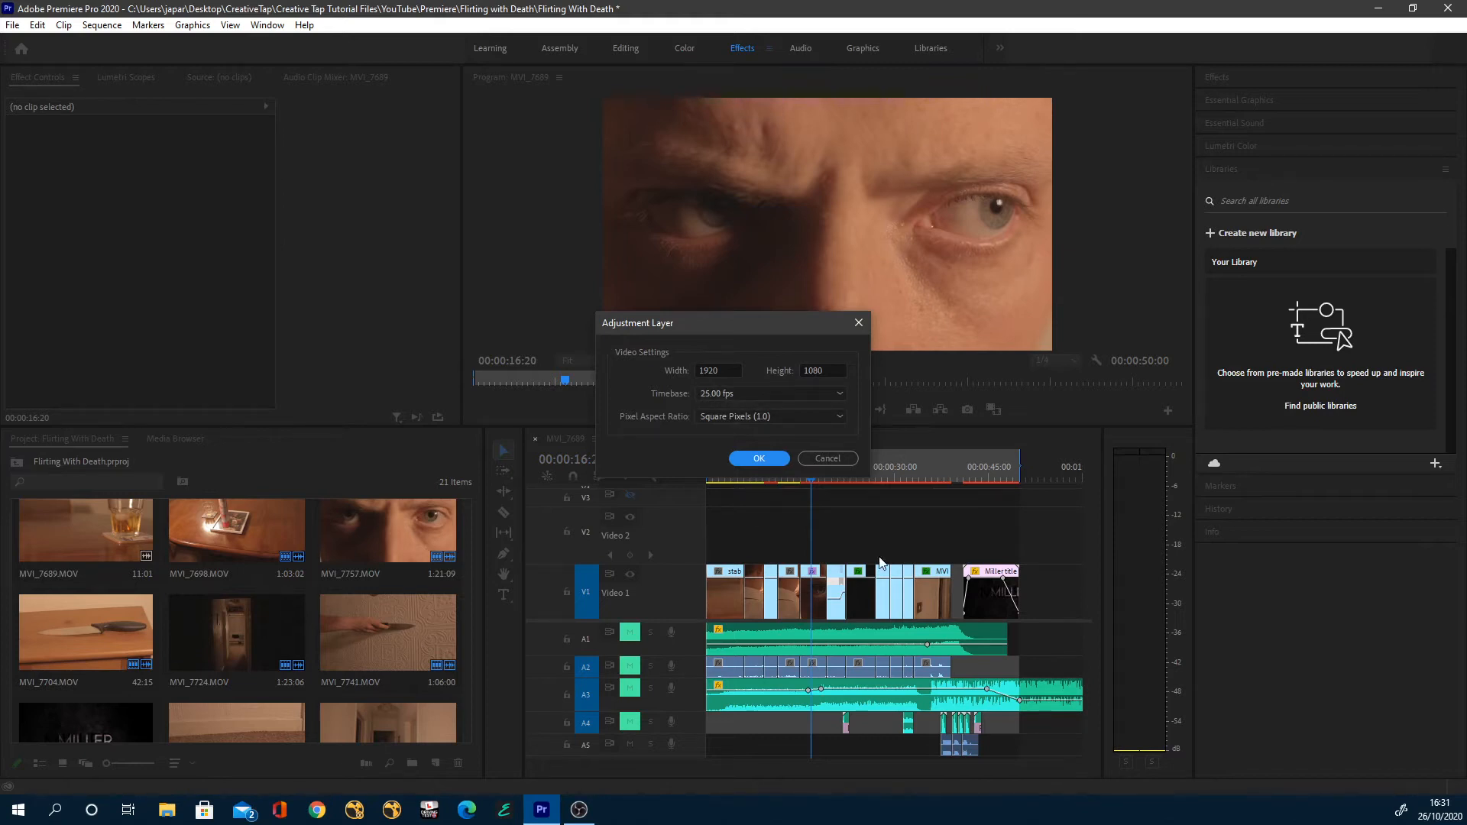
click(771, 457)
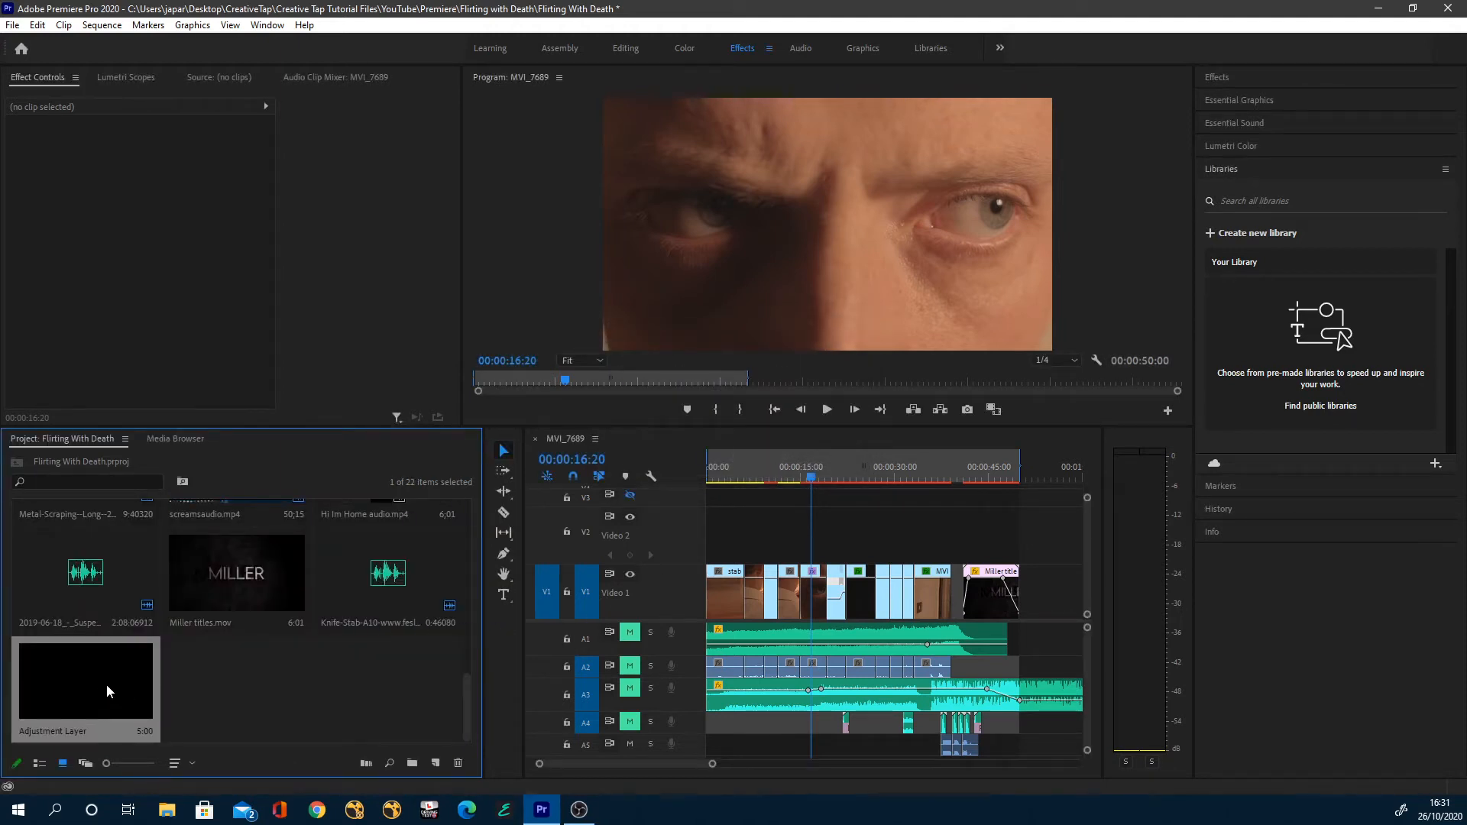
scroll(125, 682, up, 3)
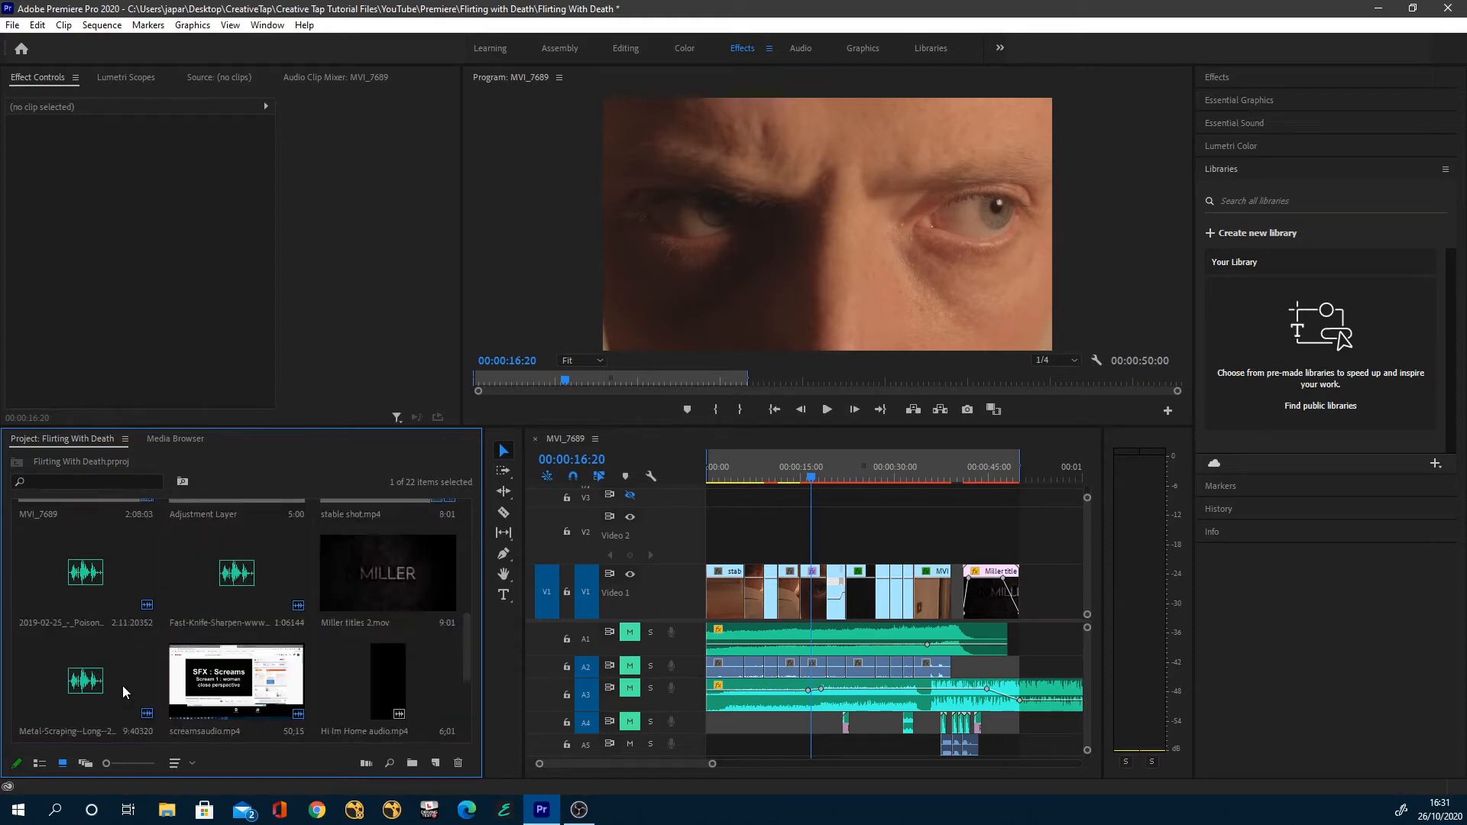
scroll(122, 686, down, 3)
drag(116, 685, 951, 539)
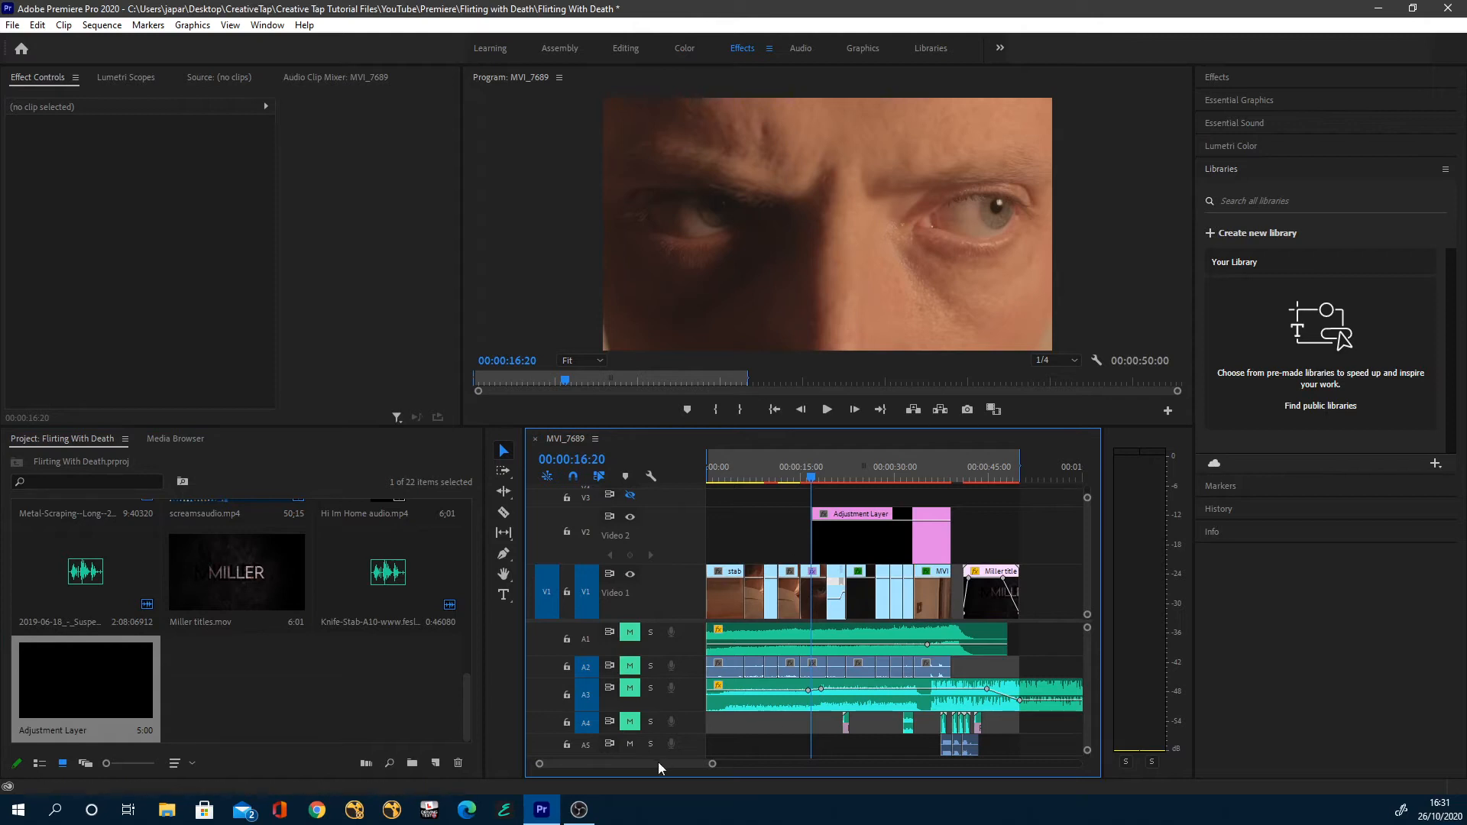
drag(713, 764, 637, 764)
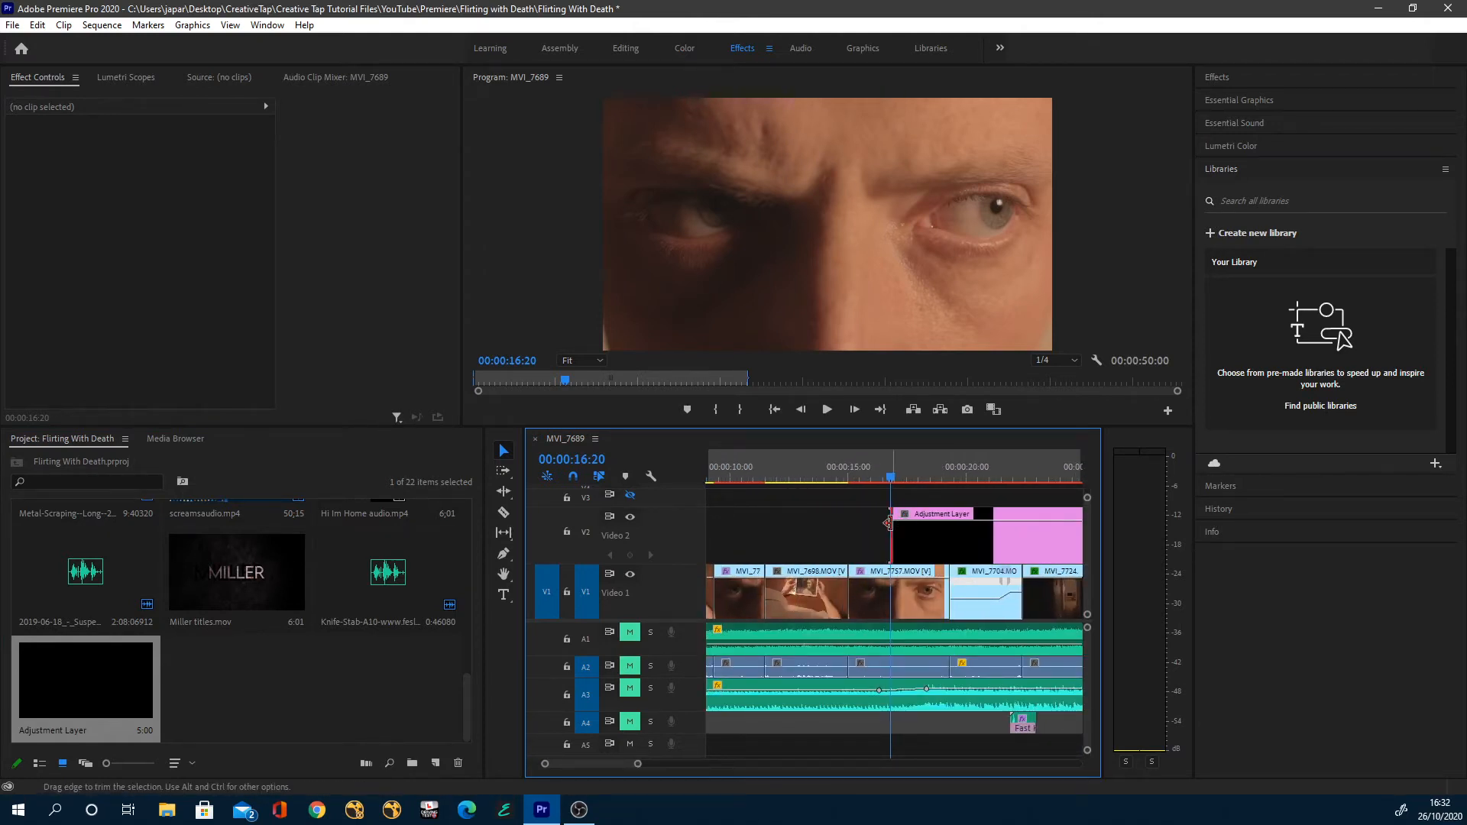
drag(888, 523, 885, 524)
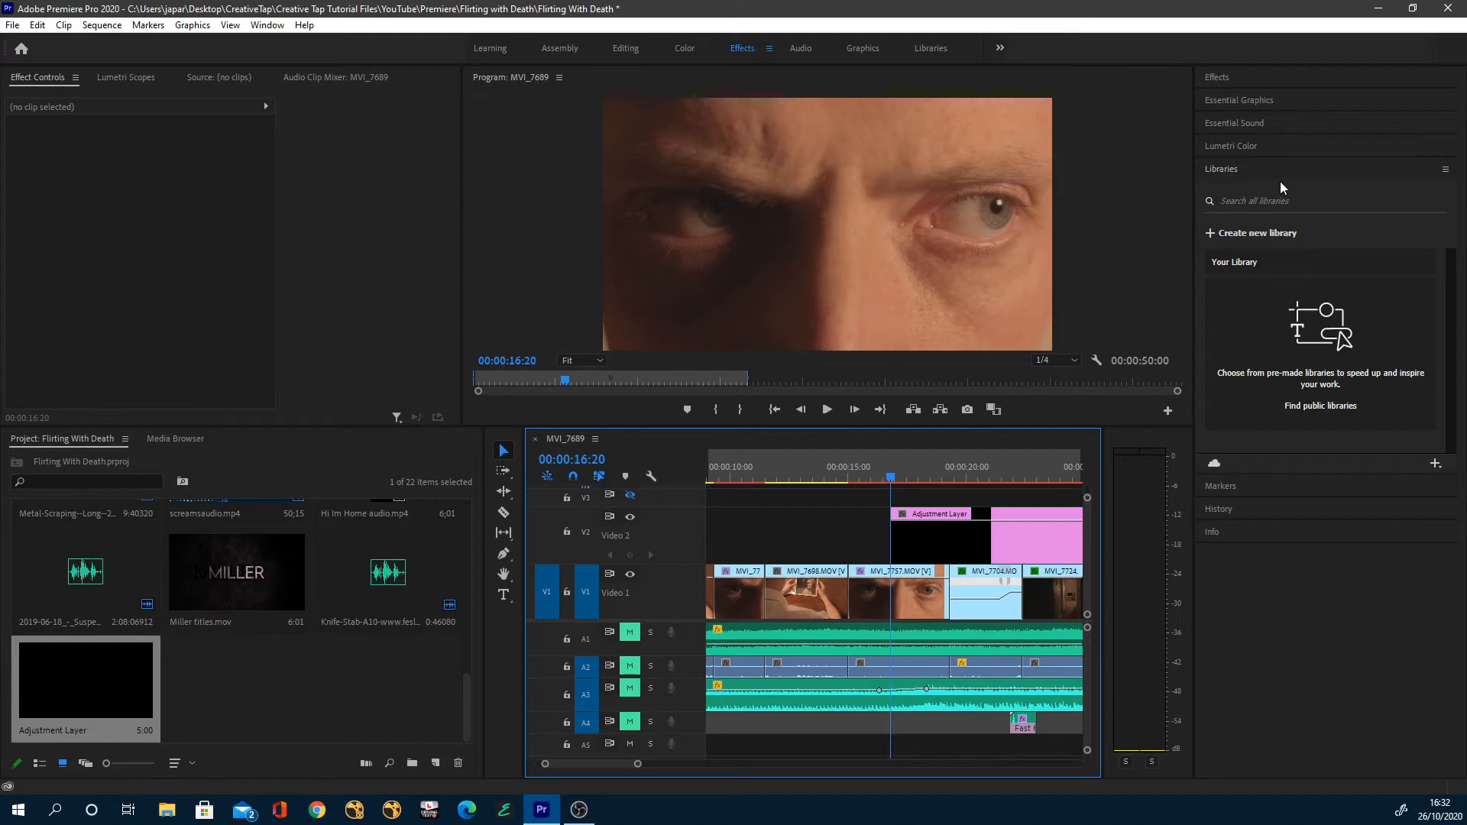
- Find the Lumetri Color video effect and apply it to the adjustment layer on Video 2
click(1267, 79)
click(1258, 100)
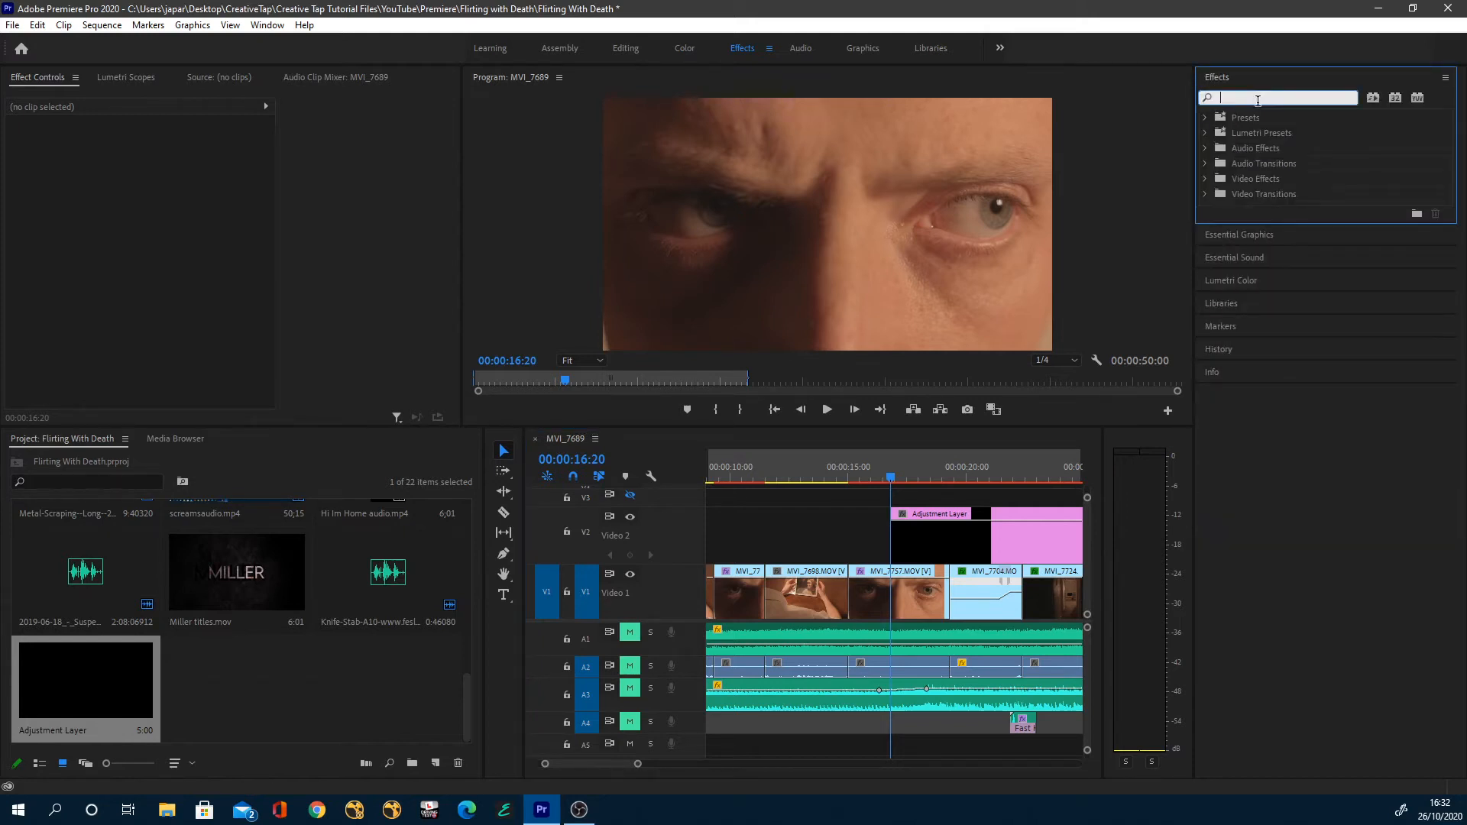
text(lumetri colo)
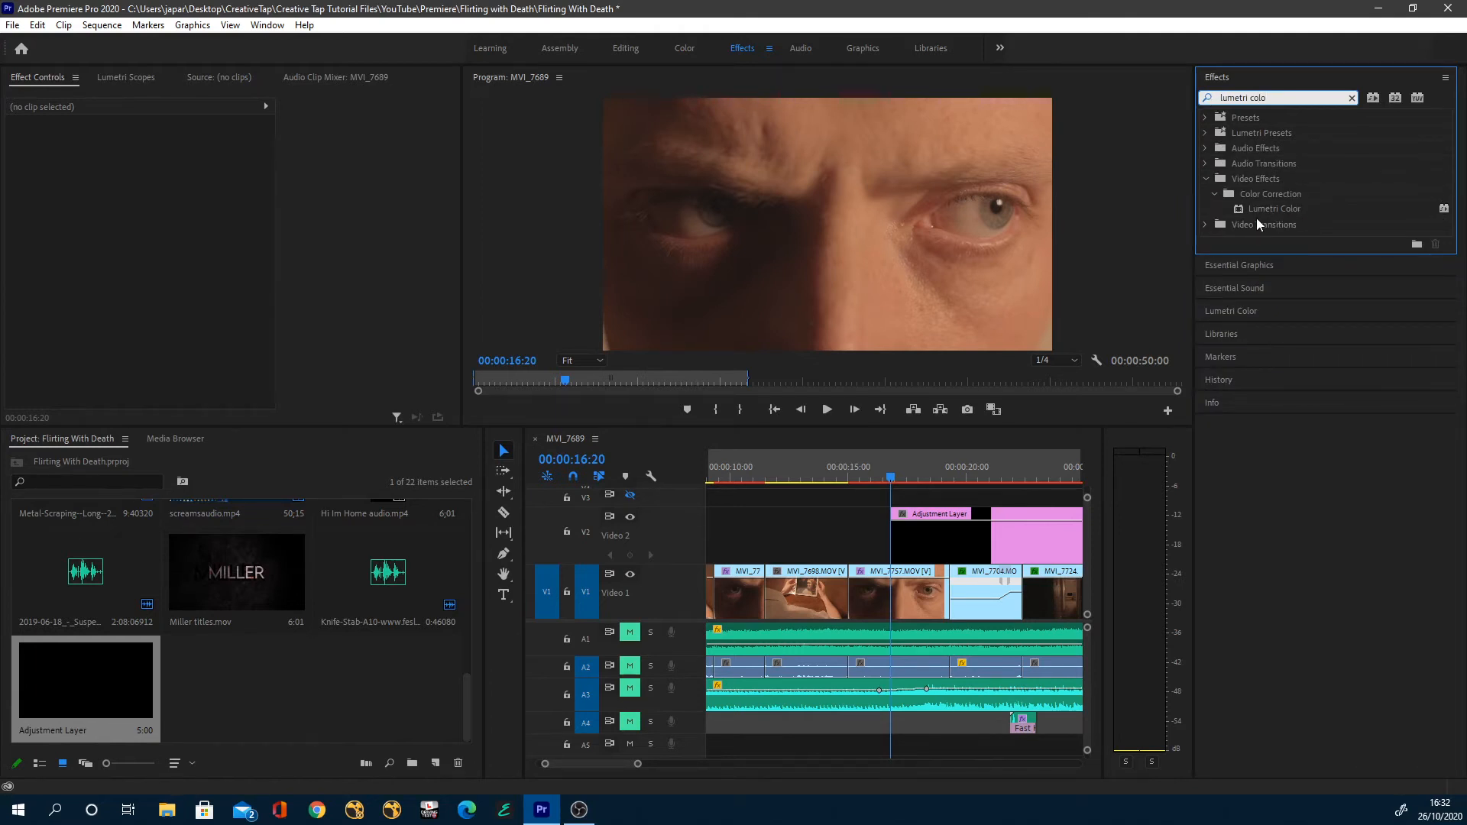
drag(1263, 209, 959, 547)
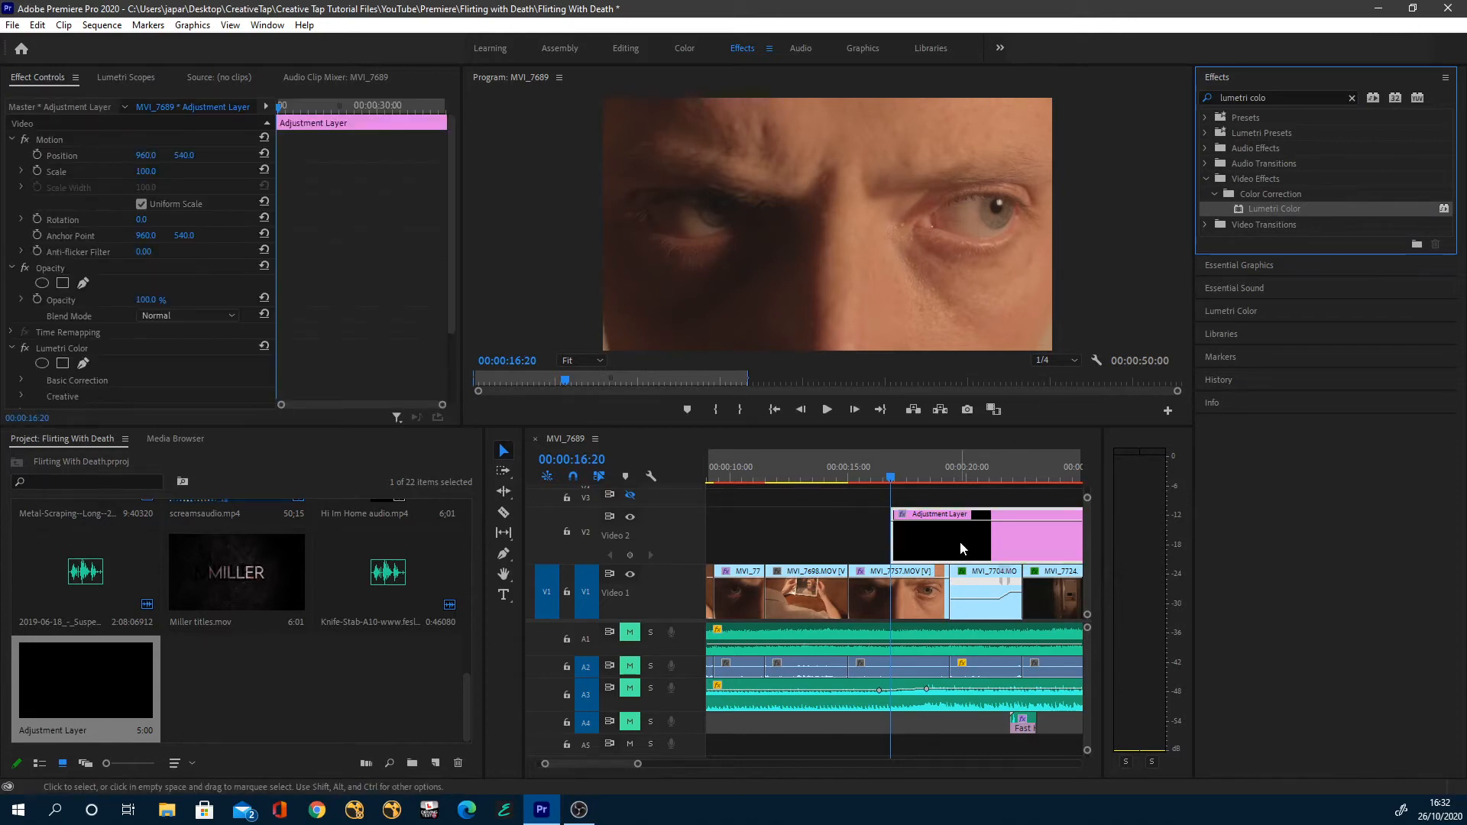
- Shift the Shadow Tint in the adjustment layer's Lumetri Creative adjustments strongly toward red
drag(891, 477, 895, 476)
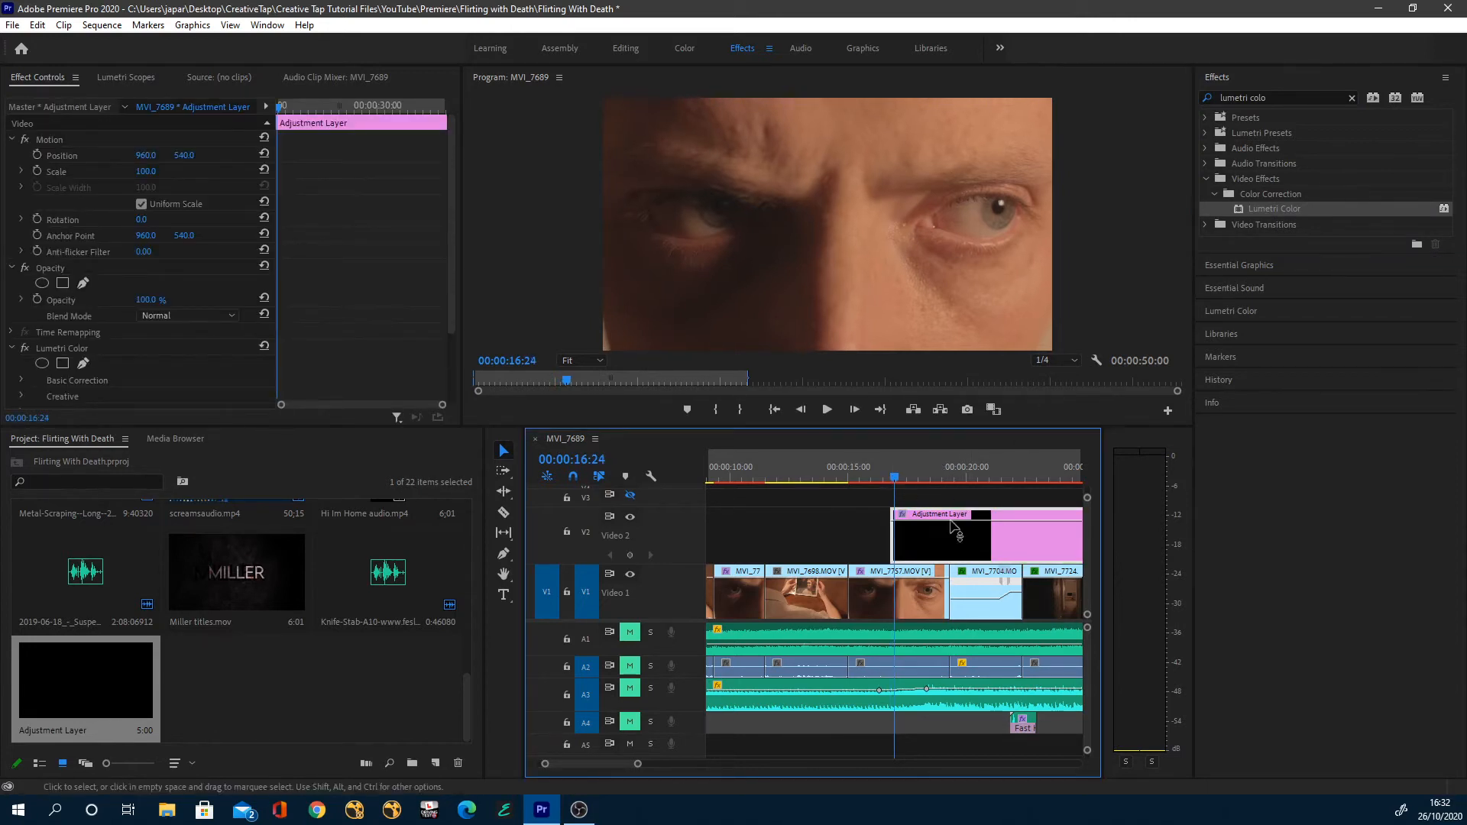
scroll(78, 365, down, 3)
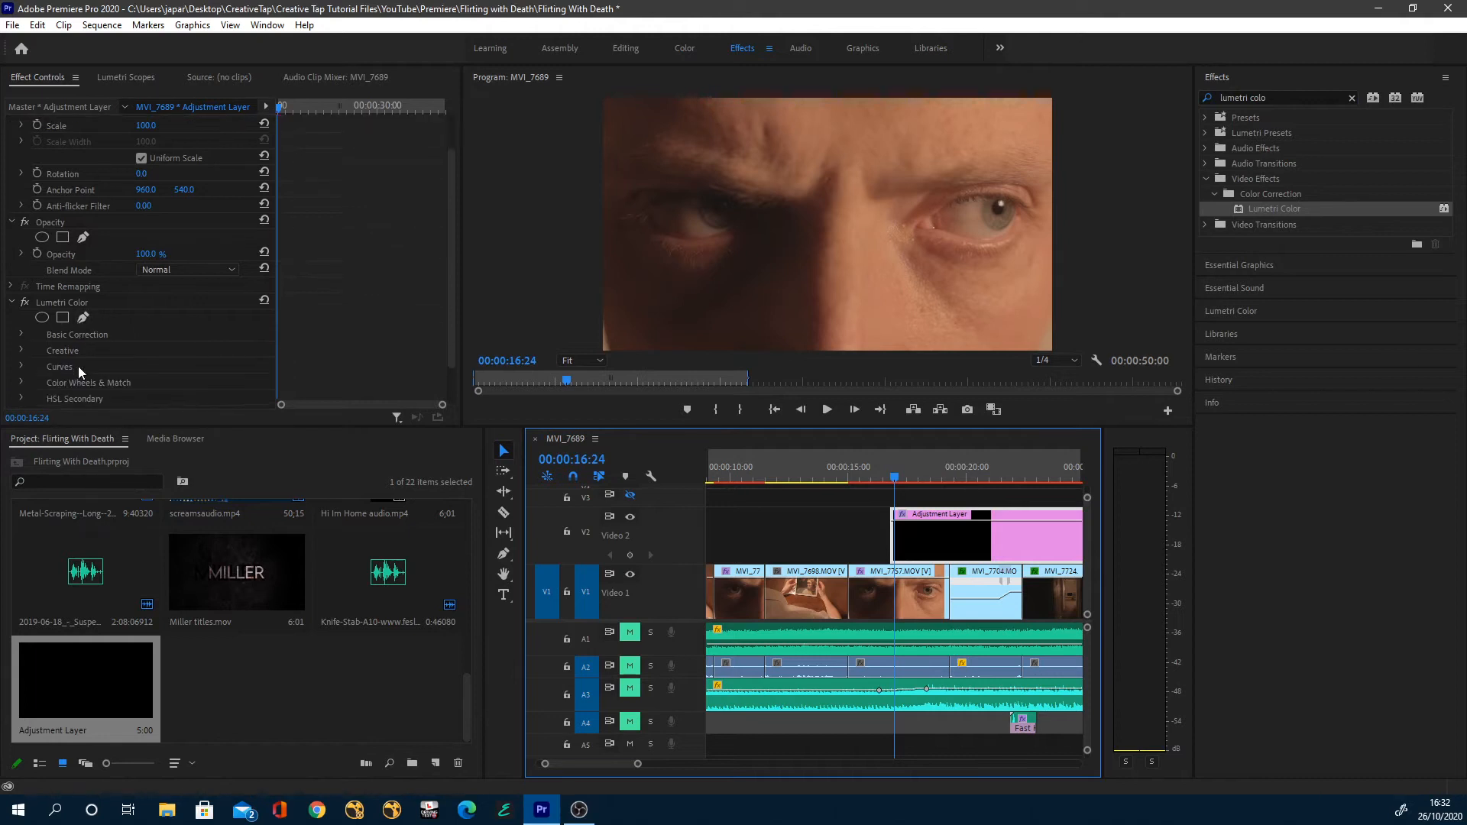
click(22, 318)
scroll(43, 327, down, 2)
scroll(42, 306, down, 5)
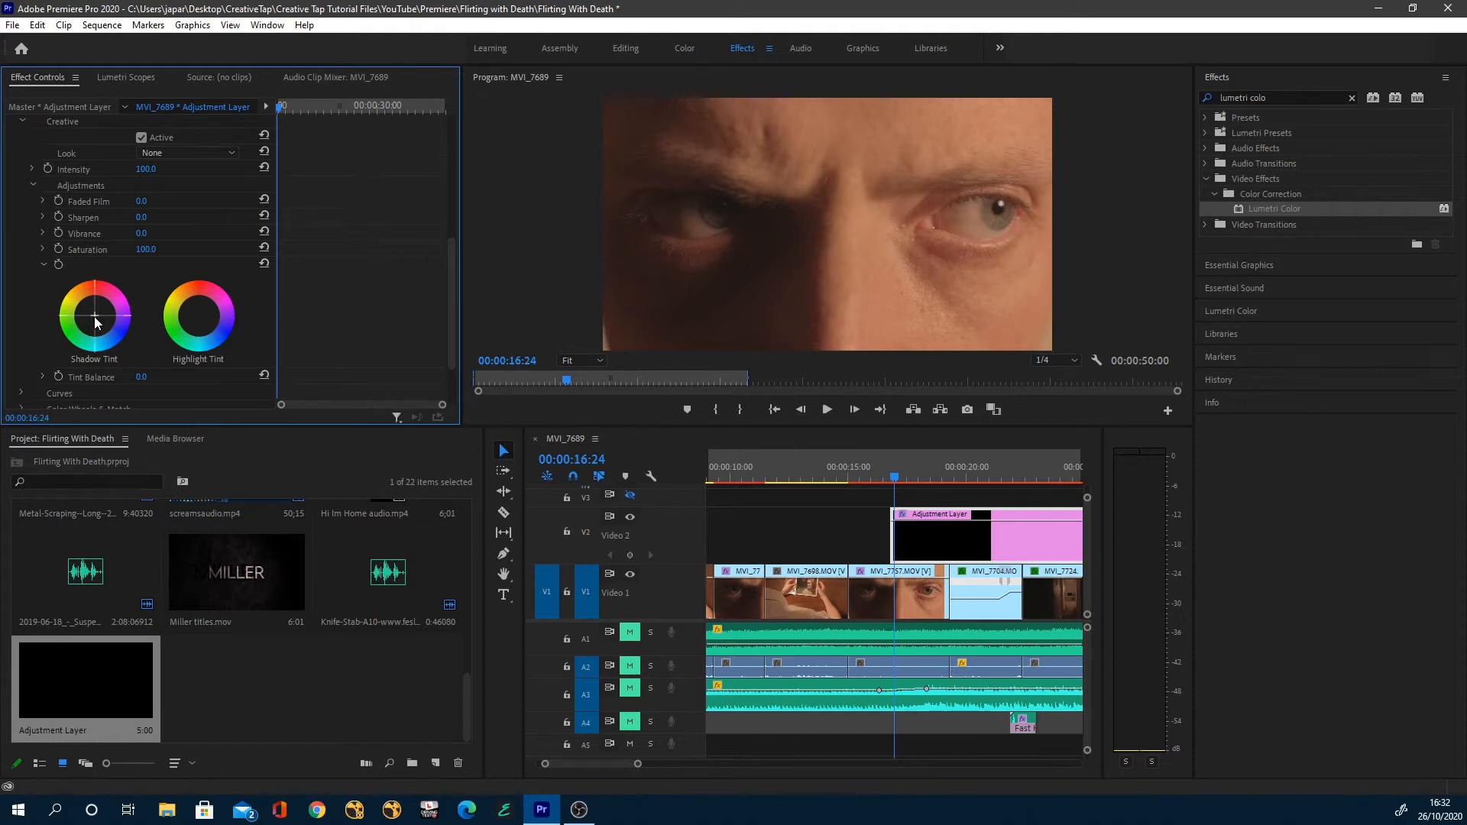
drag(95, 318, 97, 291)
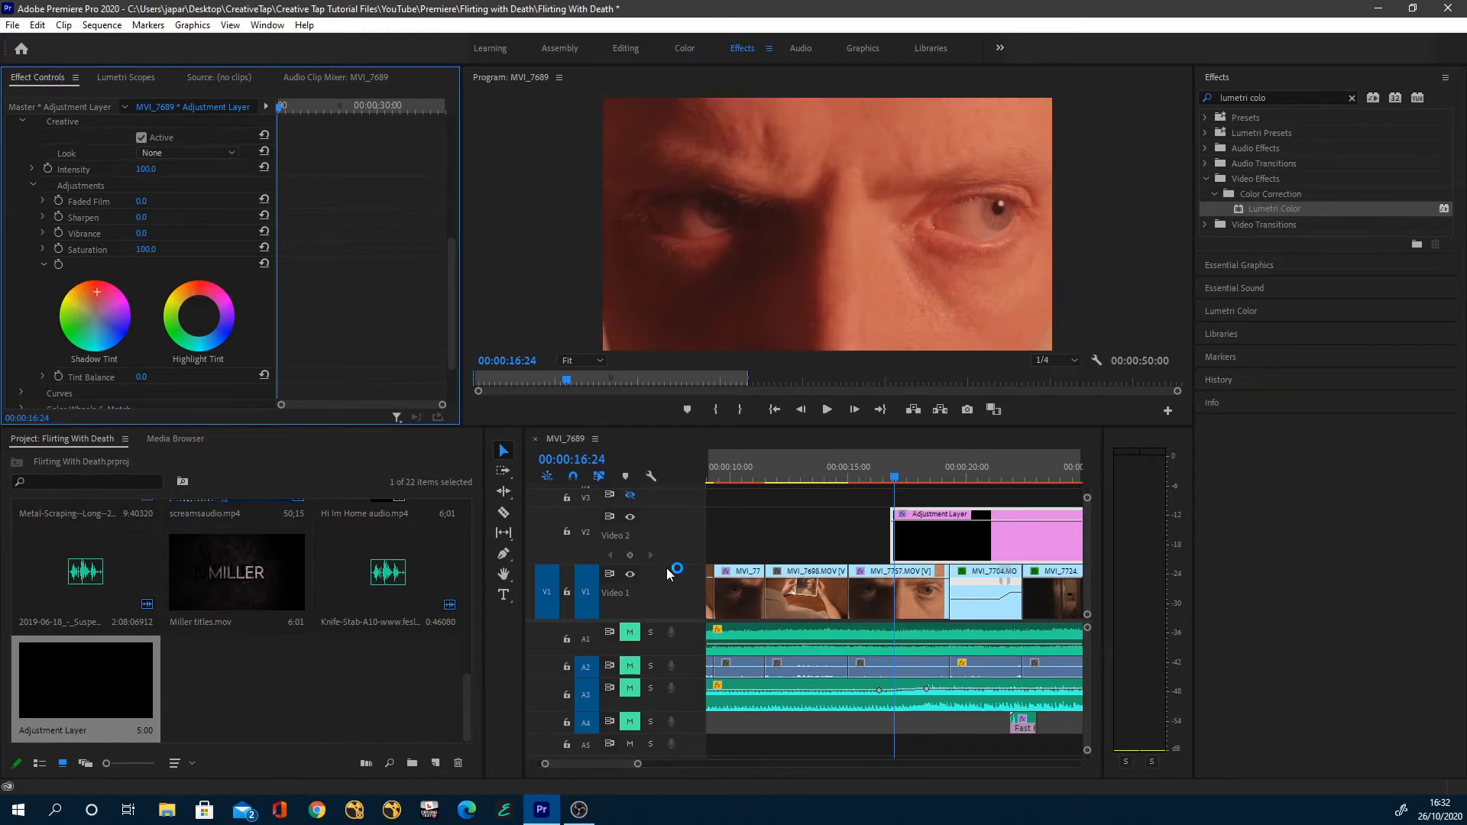
- Review the red tint at several points across the clips beneath the adjustment layer, ending at 00:00:18:00
click(973, 478)
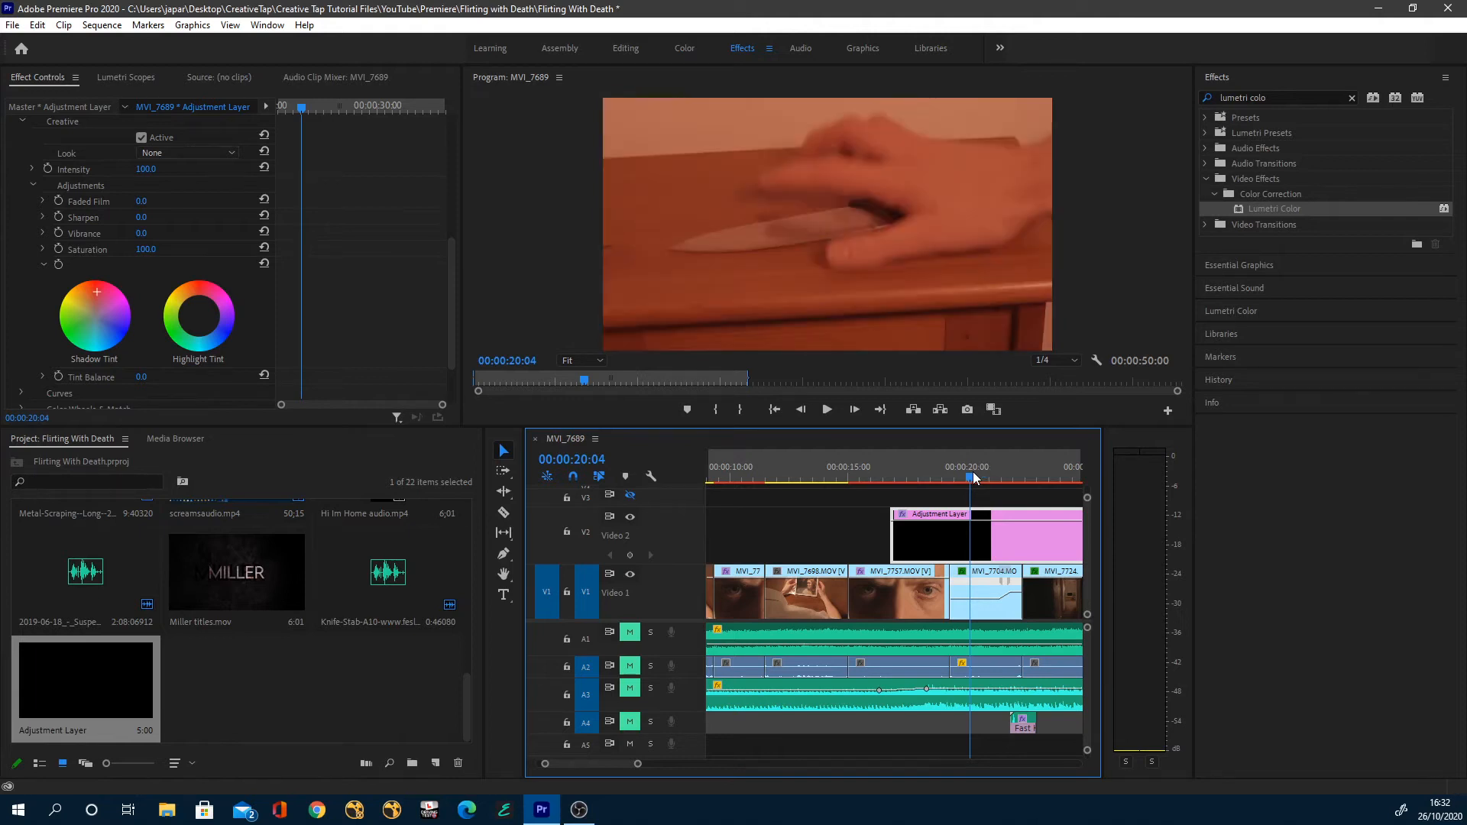
click(1046, 474)
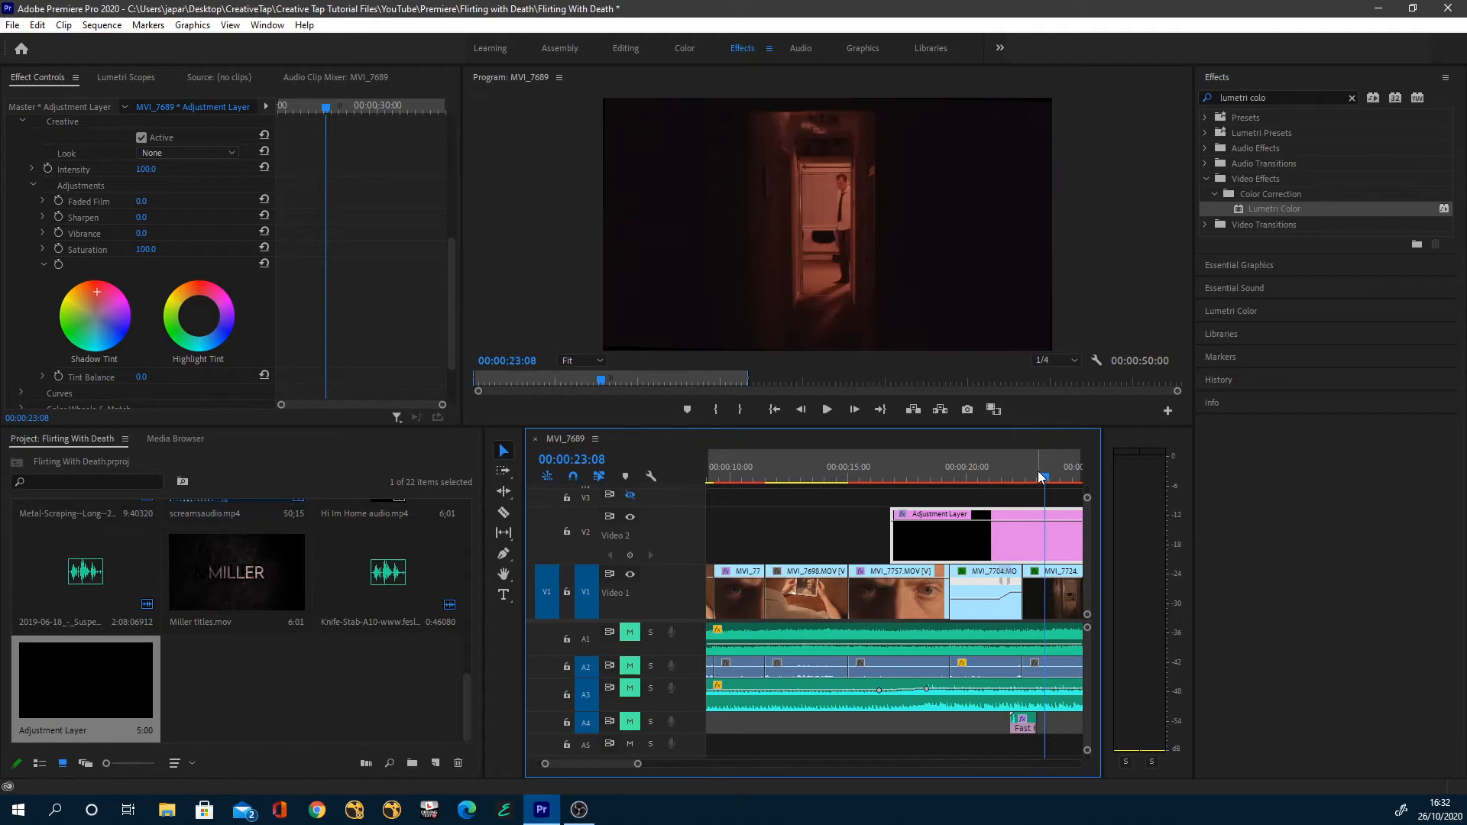
drag(1041, 470, 1007, 483)
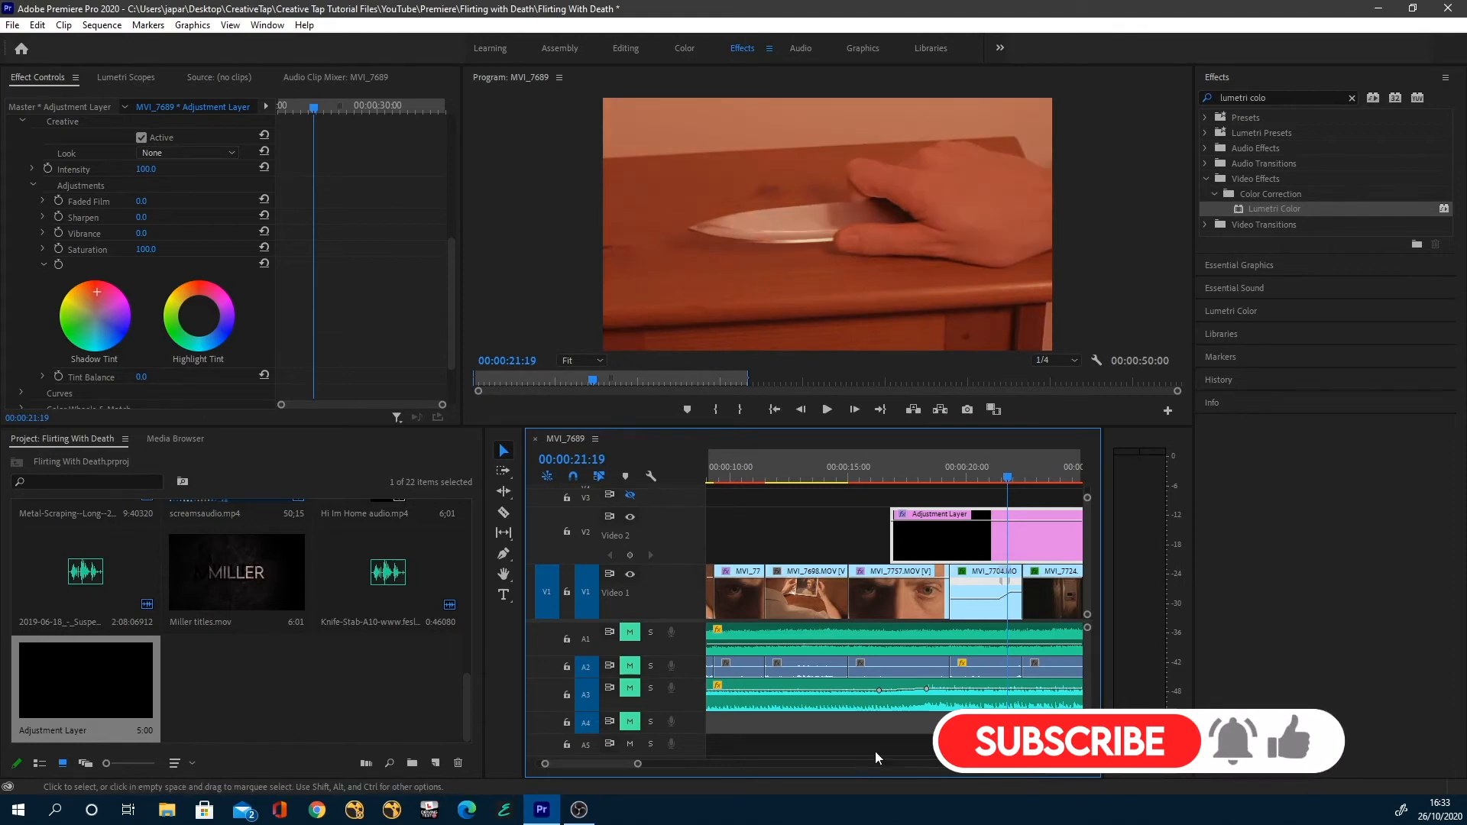
drag(622, 763, 625, 763)
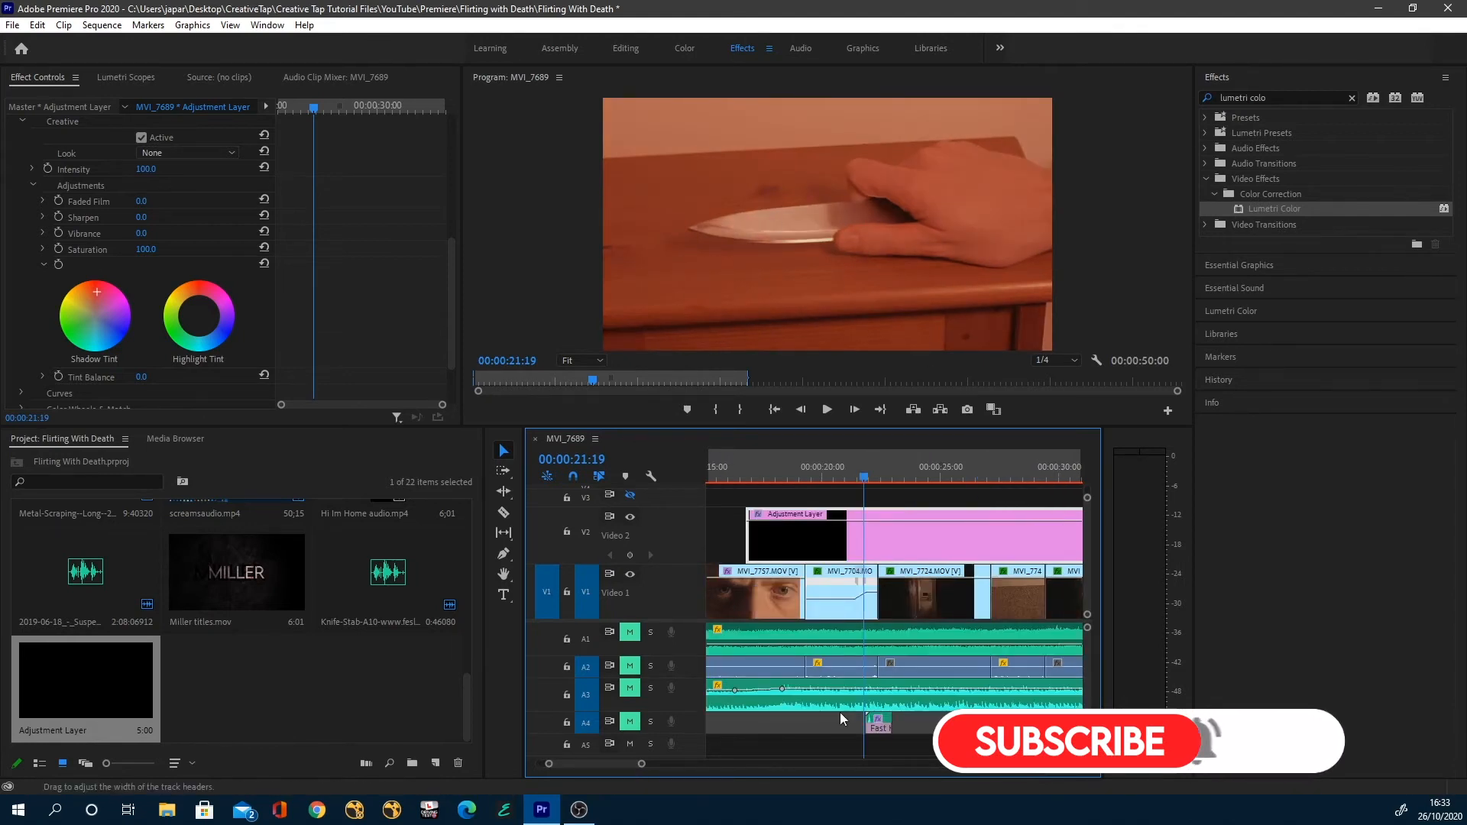
click(1017, 470)
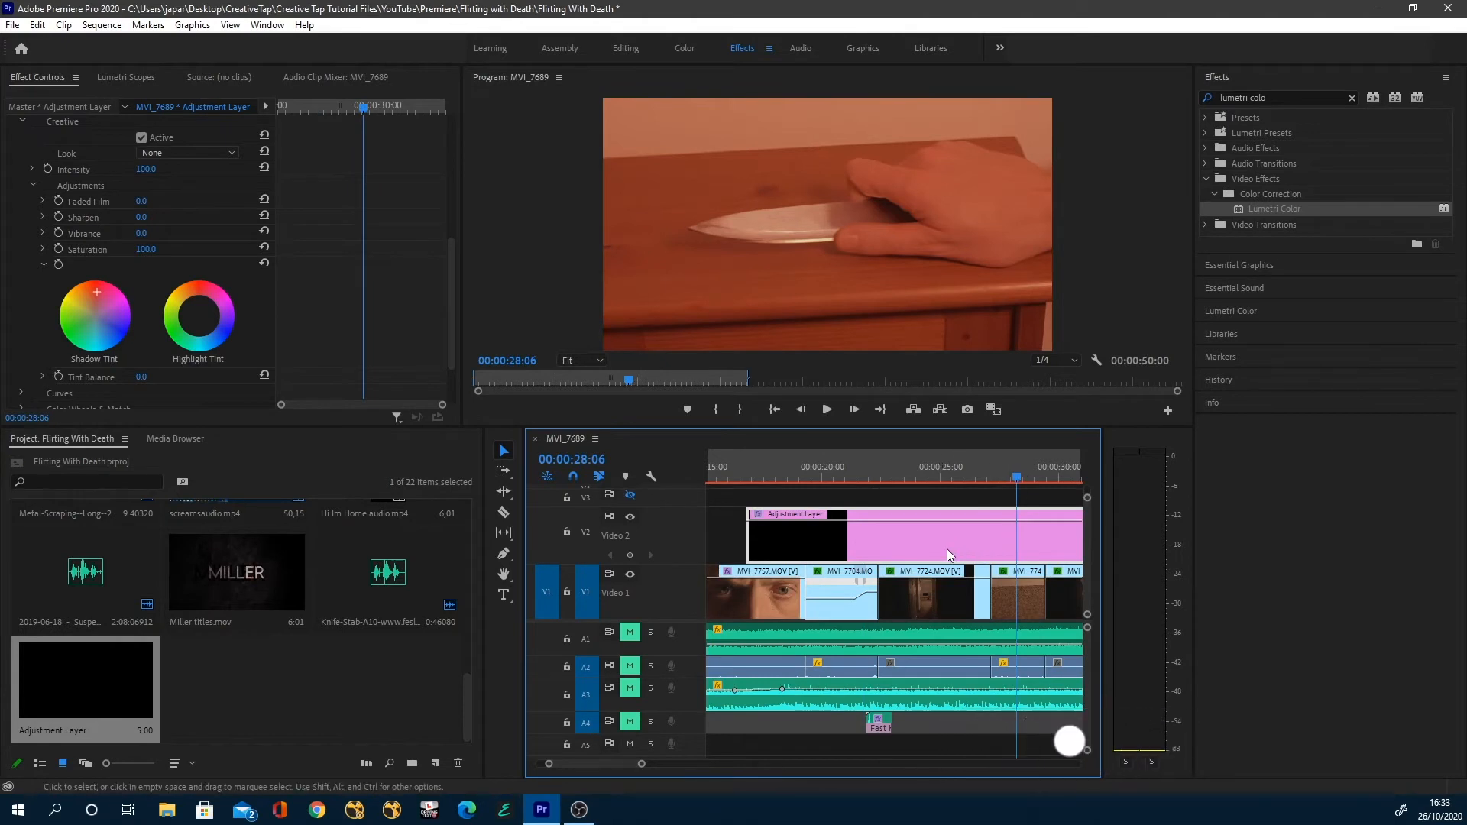
drag(1017, 475, 776, 512)
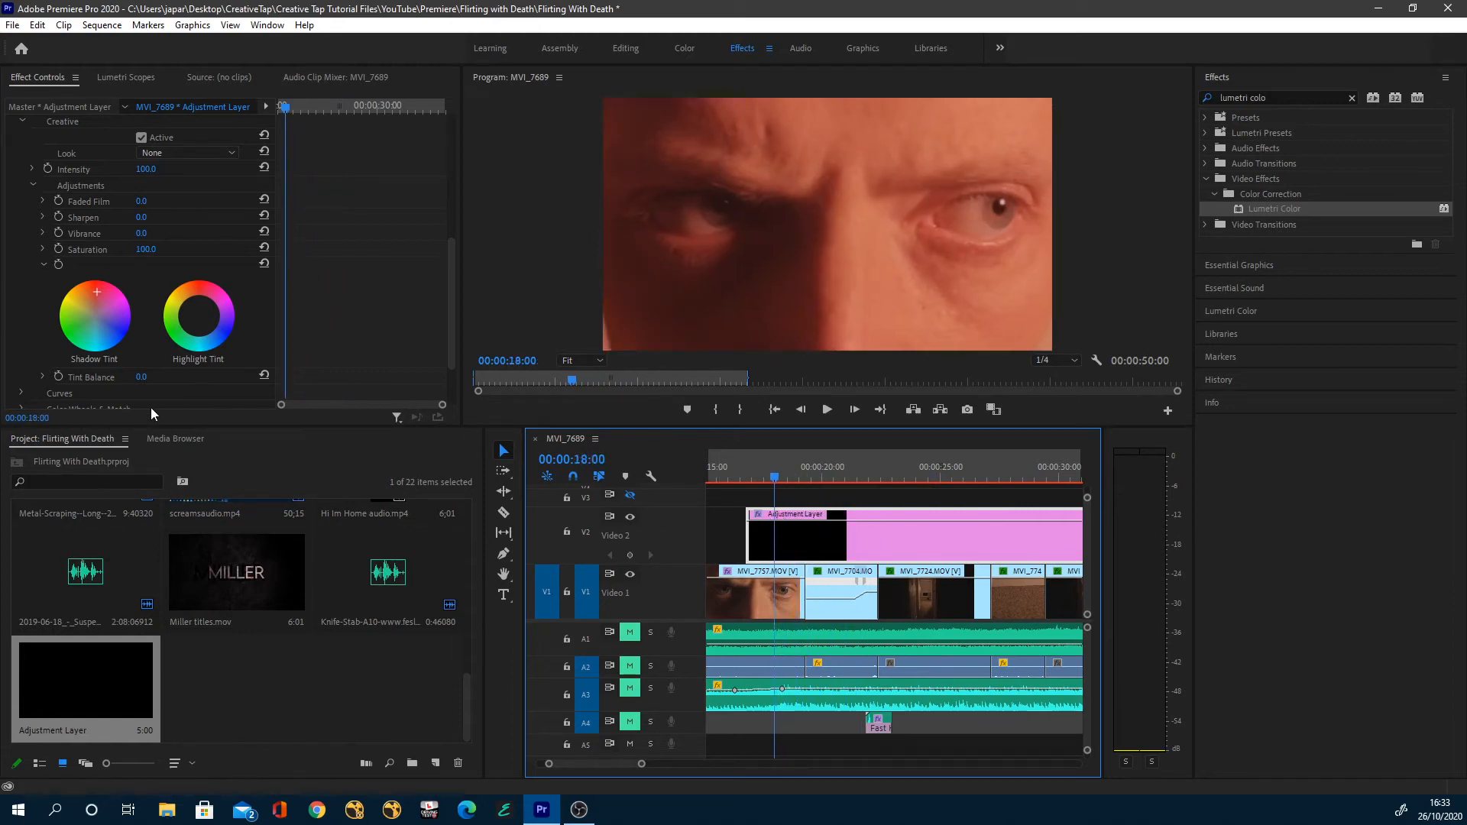
- Set the Lumetri Vignette amount on the adjustment layer to -2
click(33, 184)
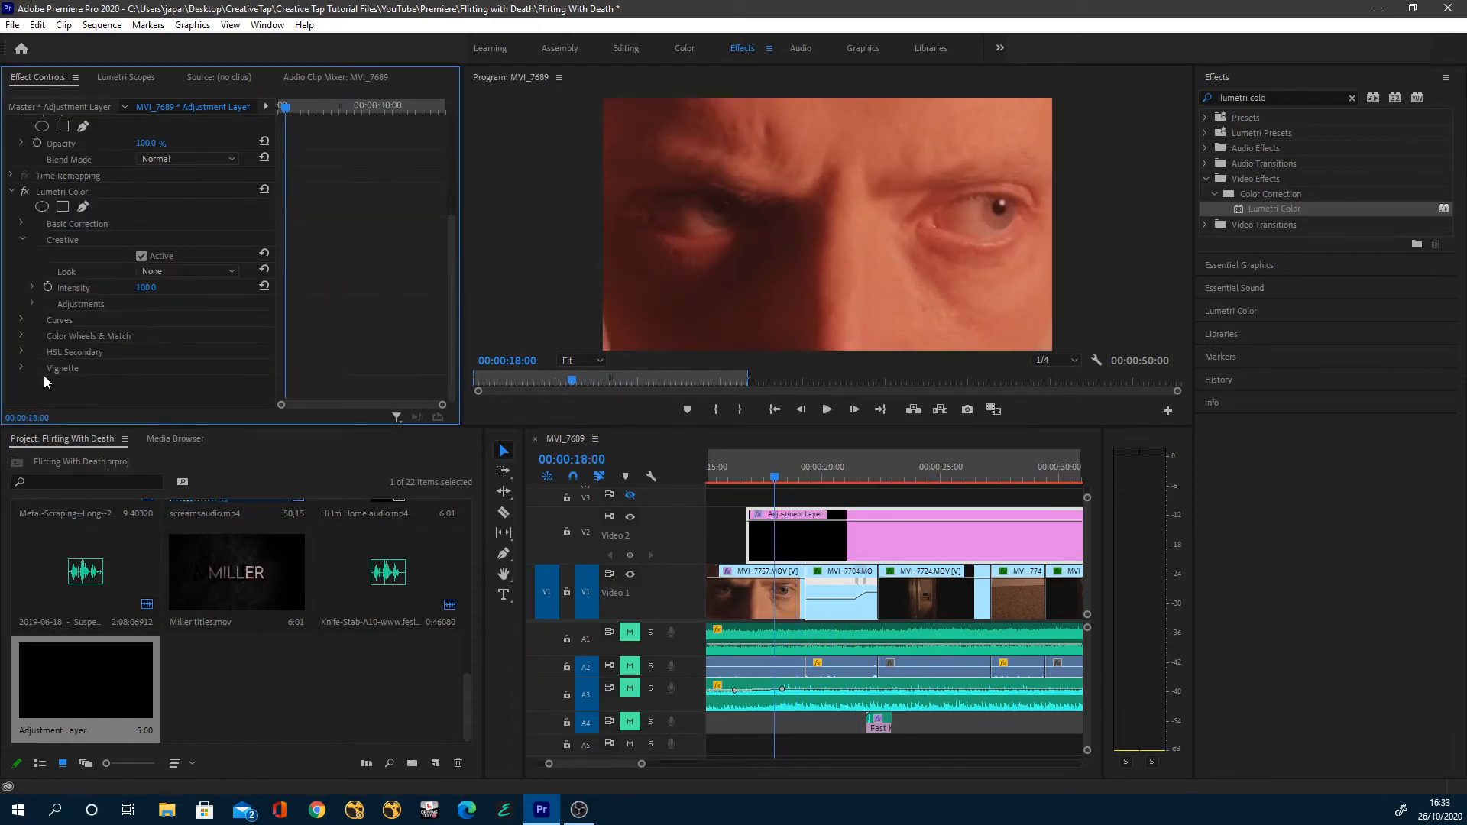
click(20, 369)
scroll(94, 386, down, 3)
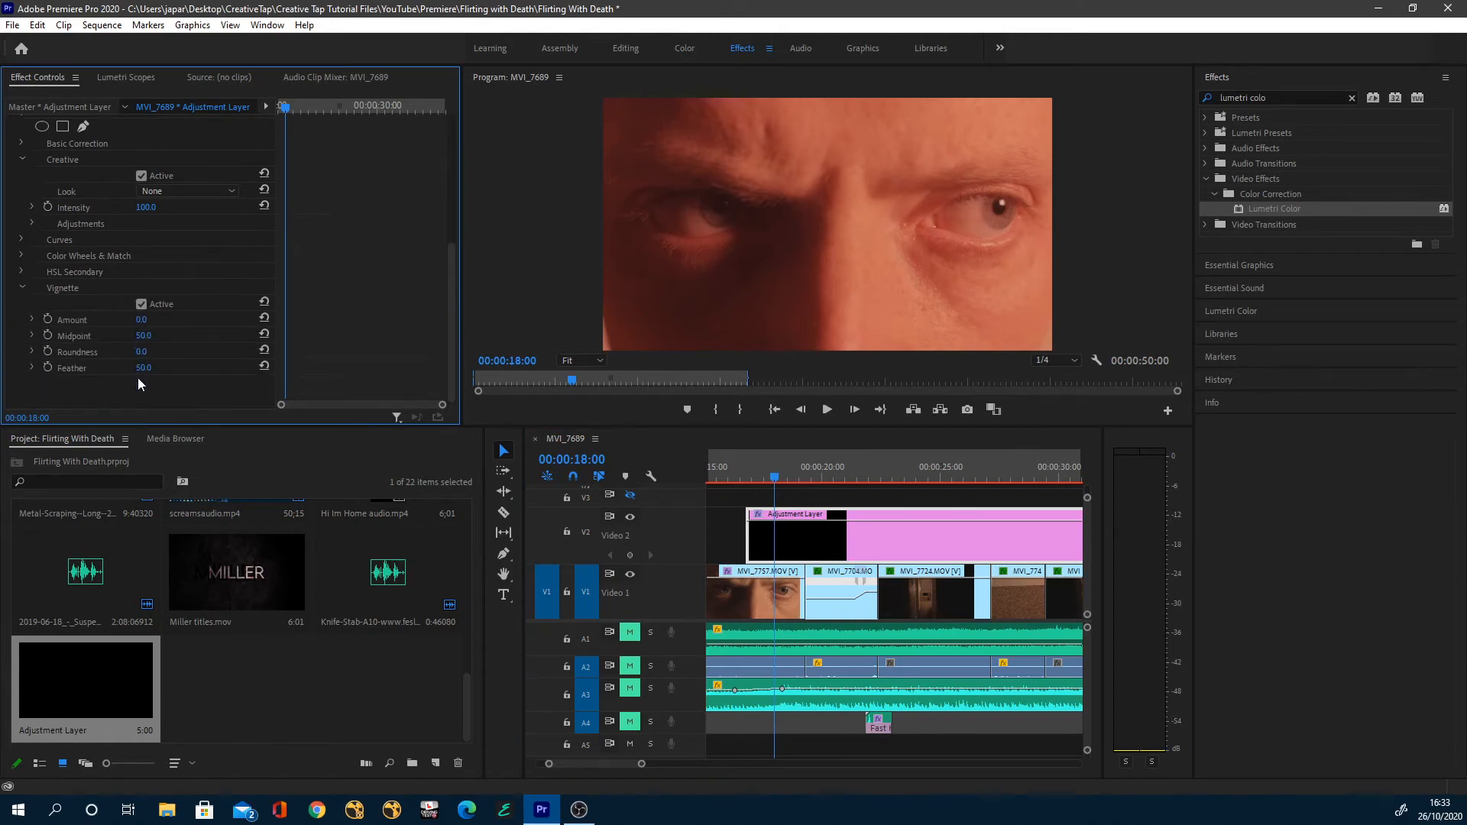
click(159, 325)
text(-2)
key(Return)
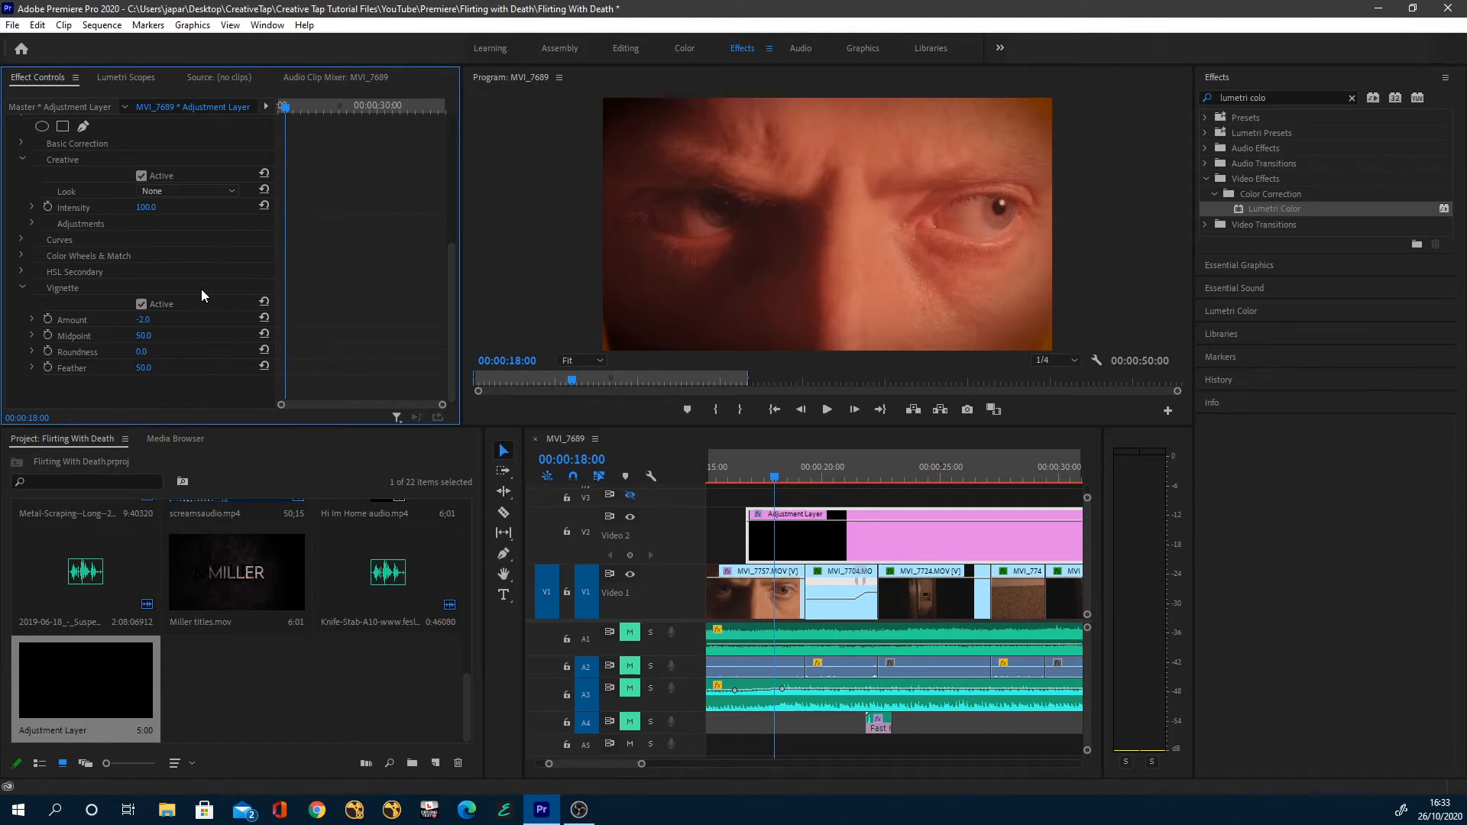
- Compare the knife shot at 00:00:21:02 with the vignette switched off and on again
click(849, 480)
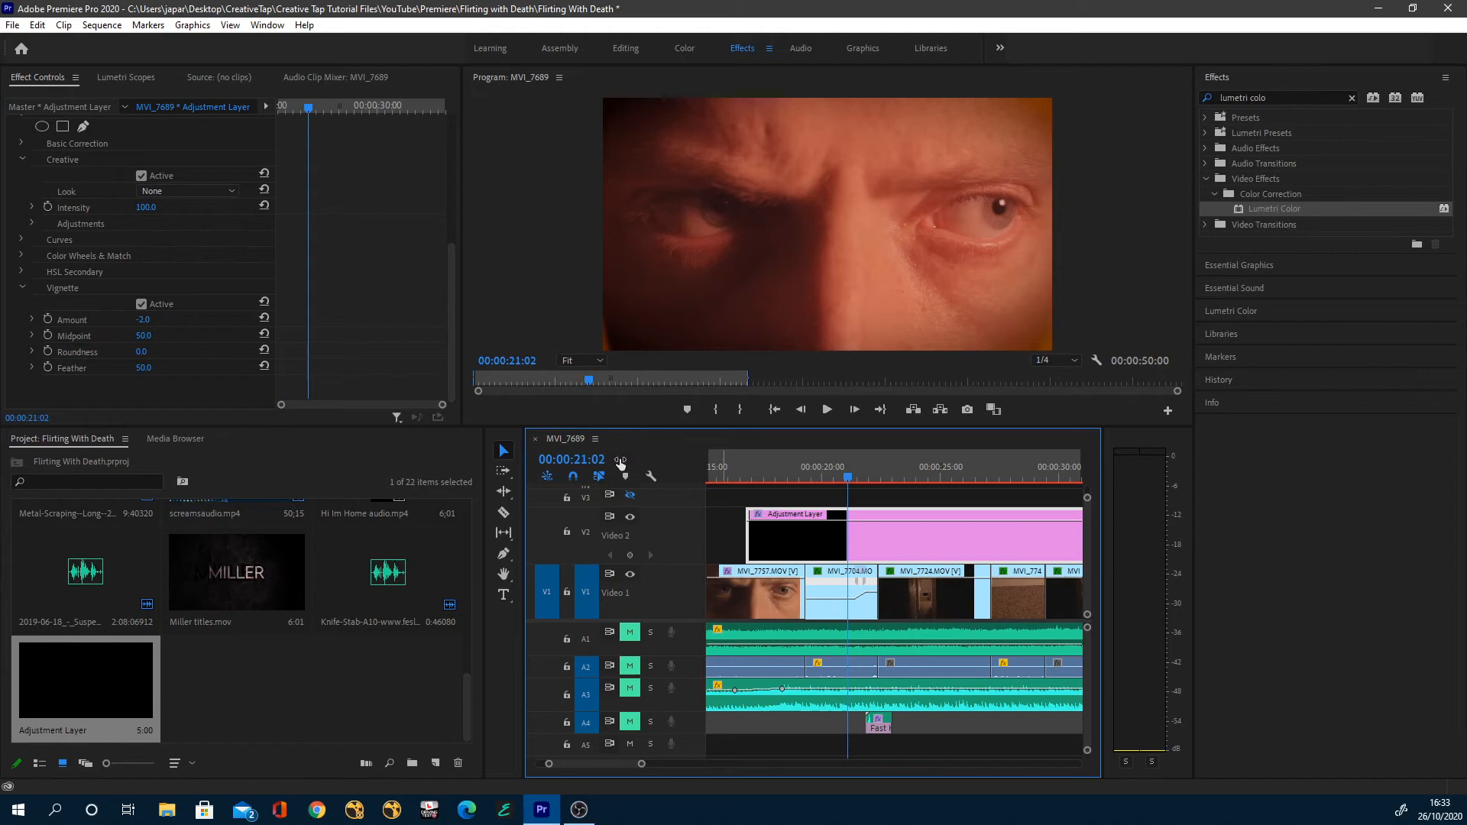
click(142, 305)
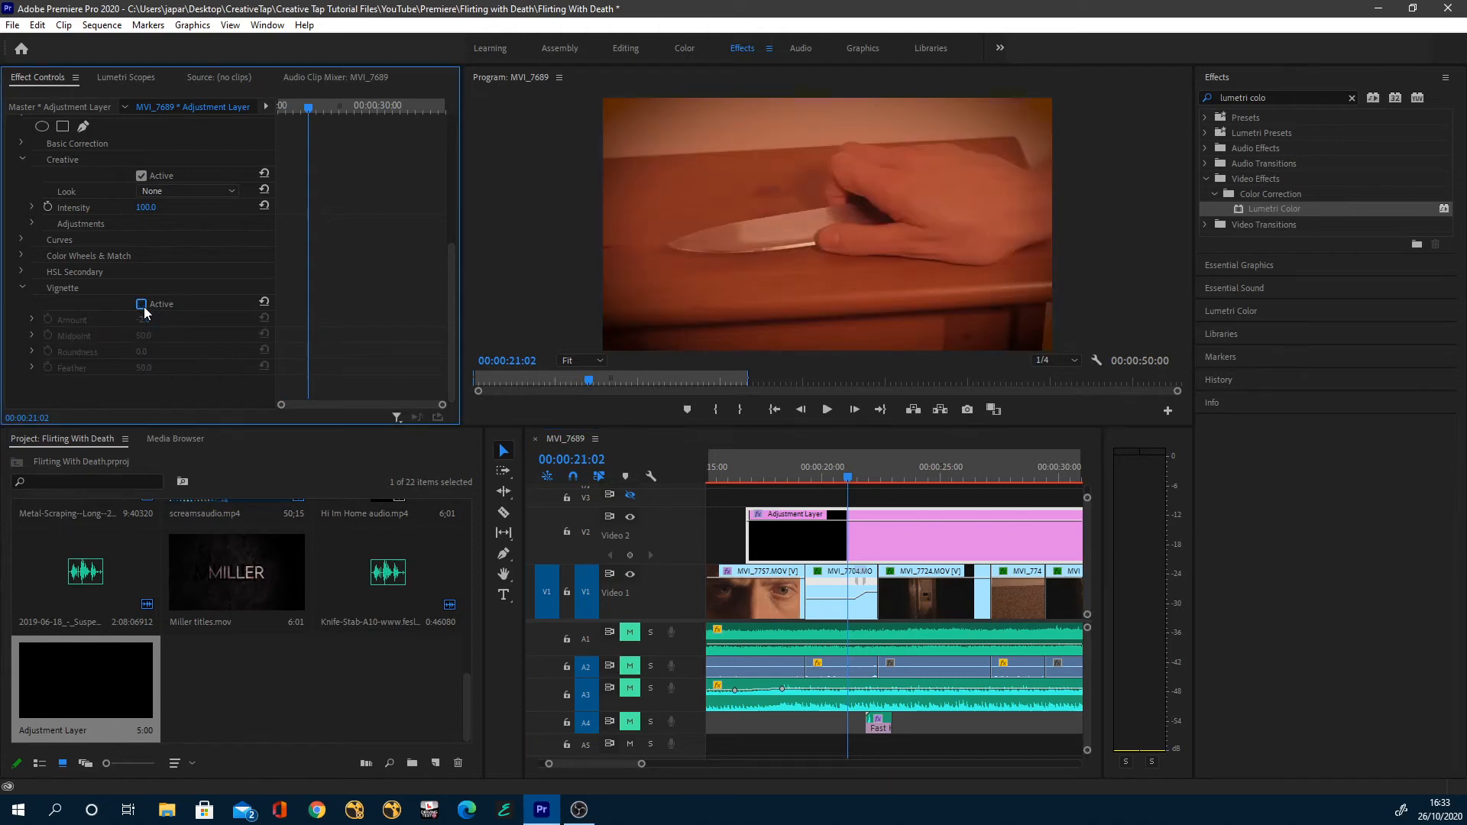
click(142, 304)
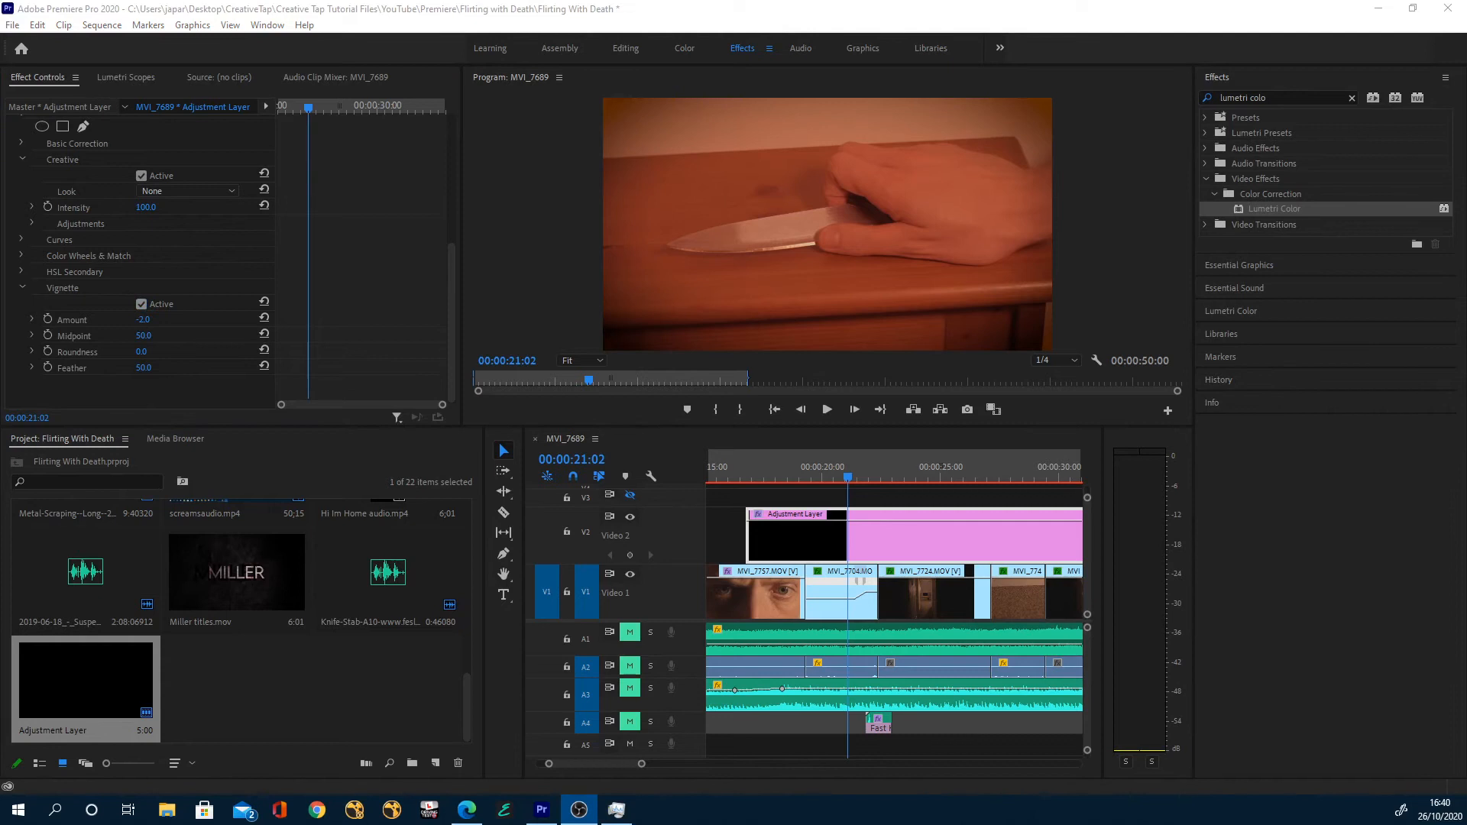
- View the red Ratched reference image in the browser window beside the knife shot, minimize the browser and return to the Premiere Pro timeline
drag(0, 132, 66, 109)
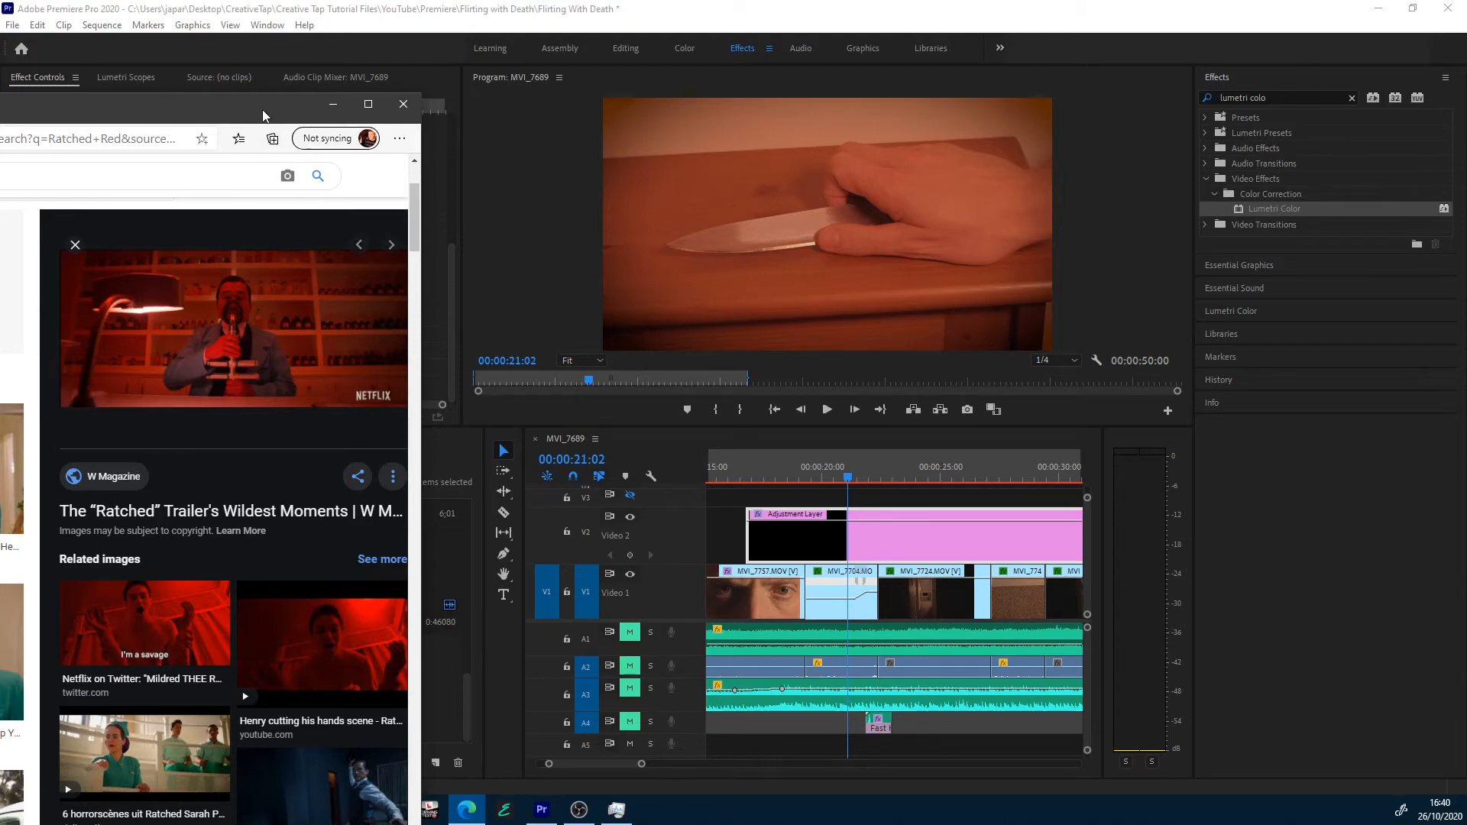
click(333, 104)
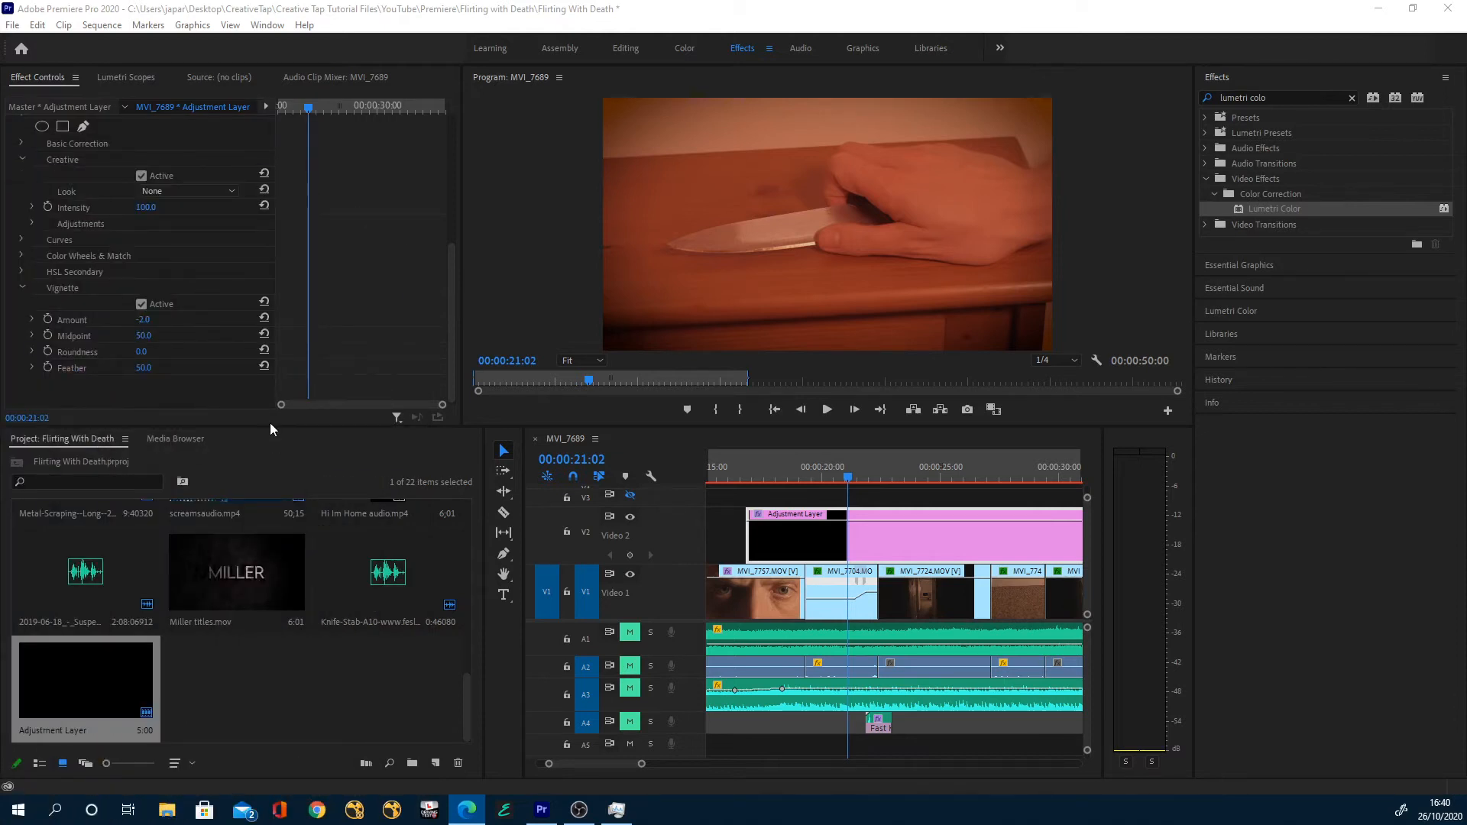
click(894, 538)
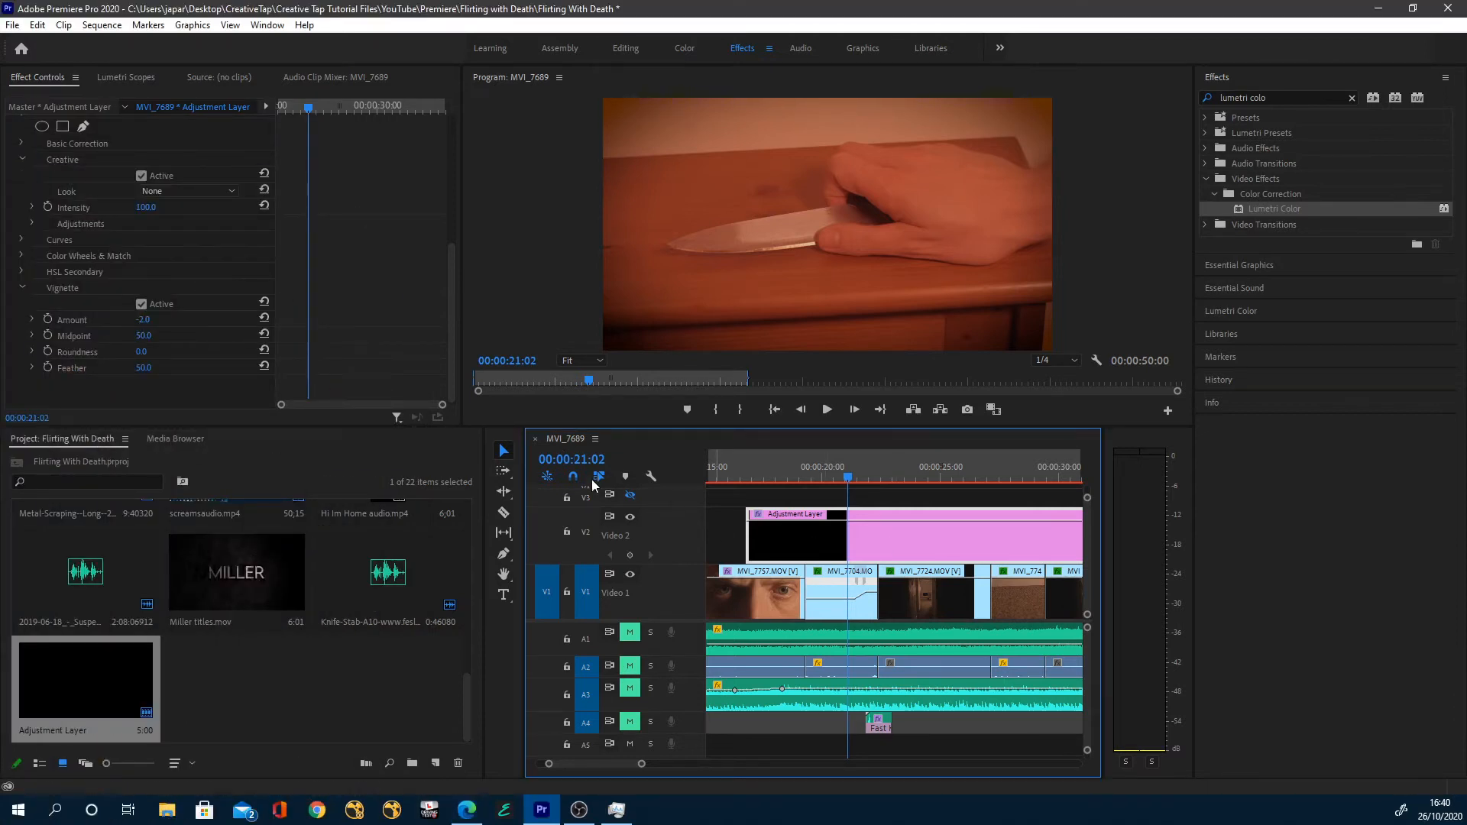
- Push the adjustment layer's Shadow Tint further toward pure red in the Creative adjustments
click(32, 223)
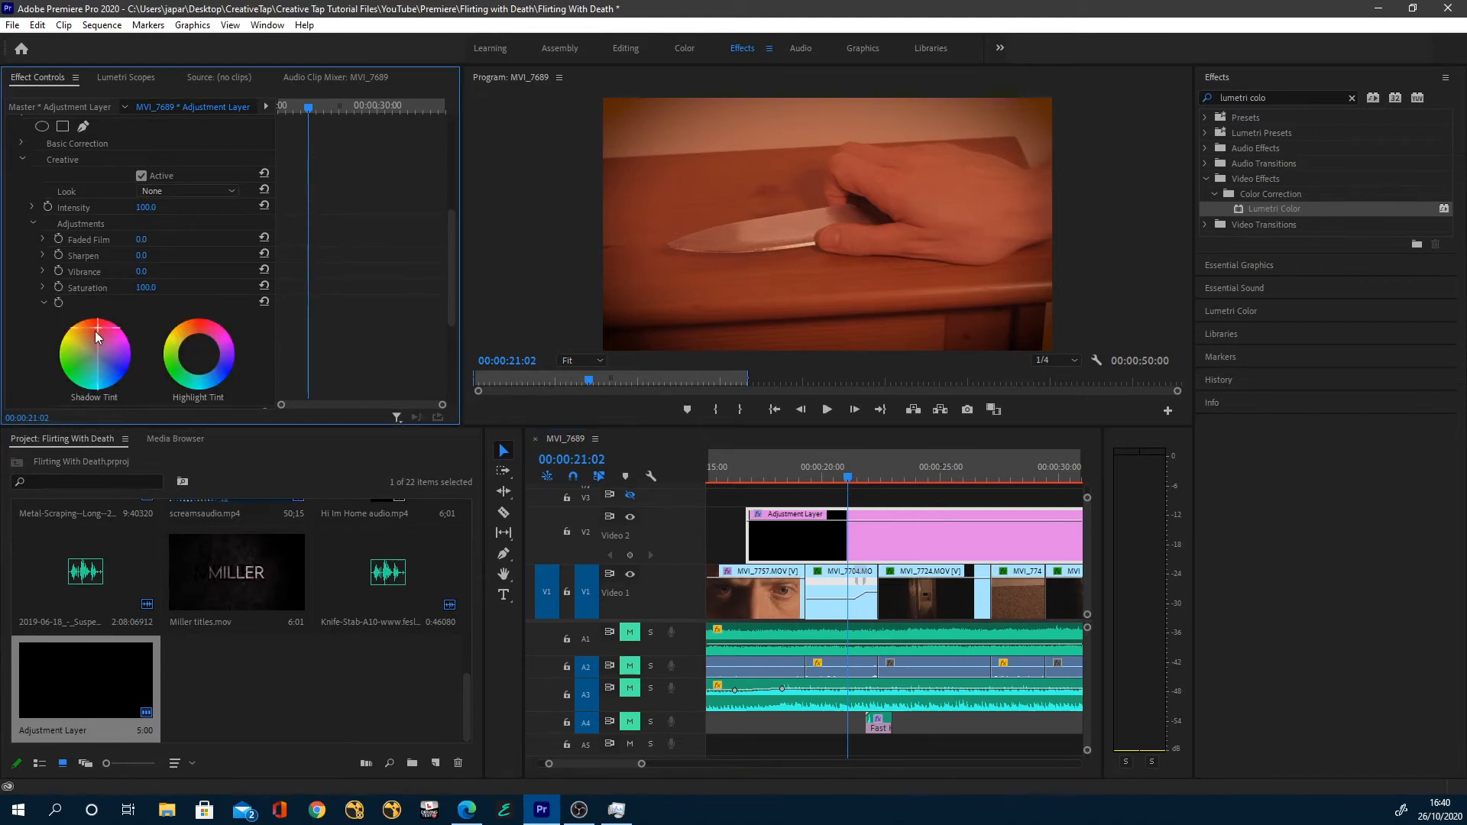
drag(98, 327, 98, 322)
- Try tinting the highlights red, check the browser reference, and reset the Highlight Tint to neutral
drag(197, 362, 199, 337)
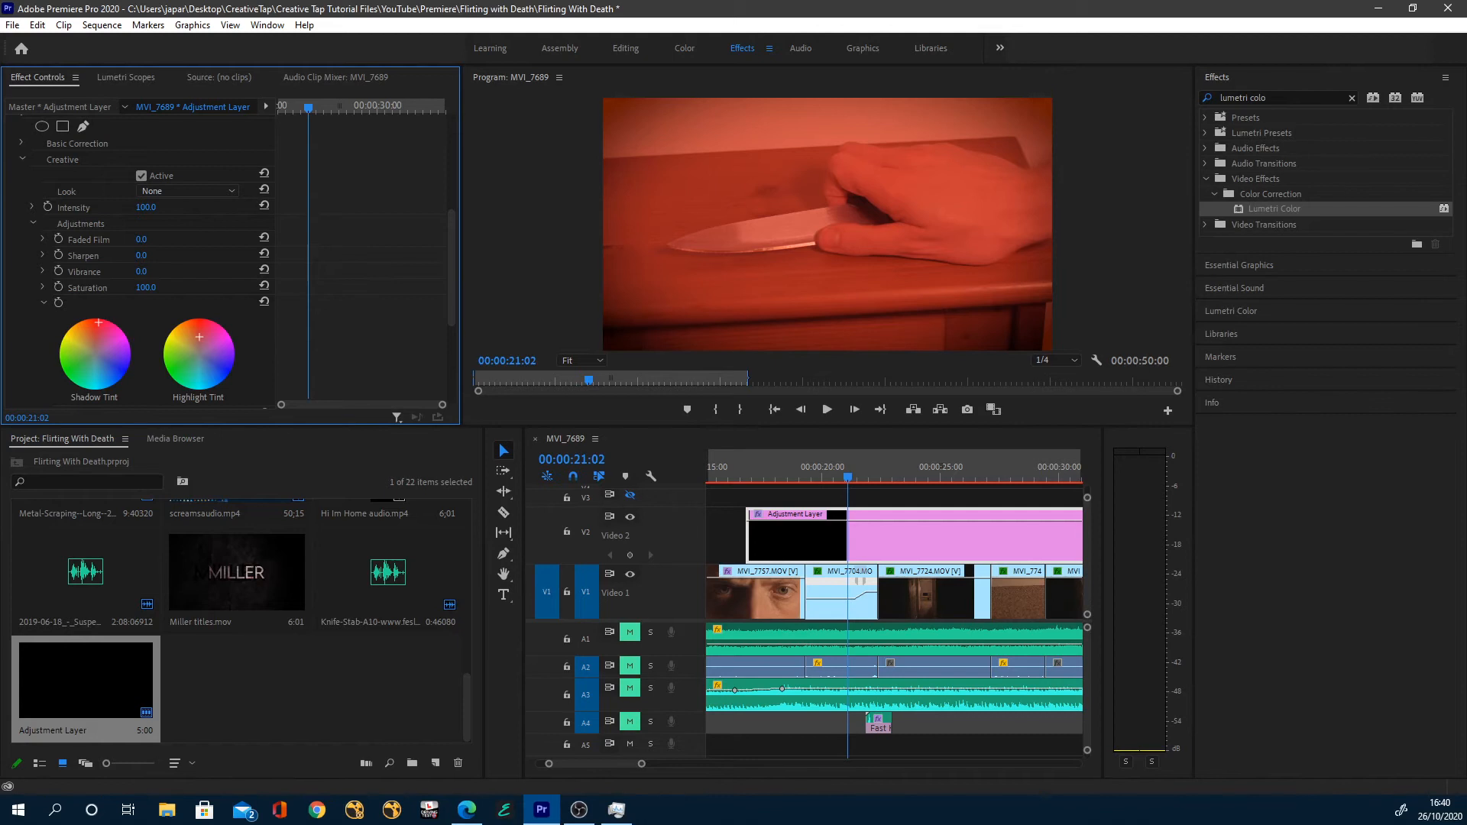
drag(0, 57, 100, 62)
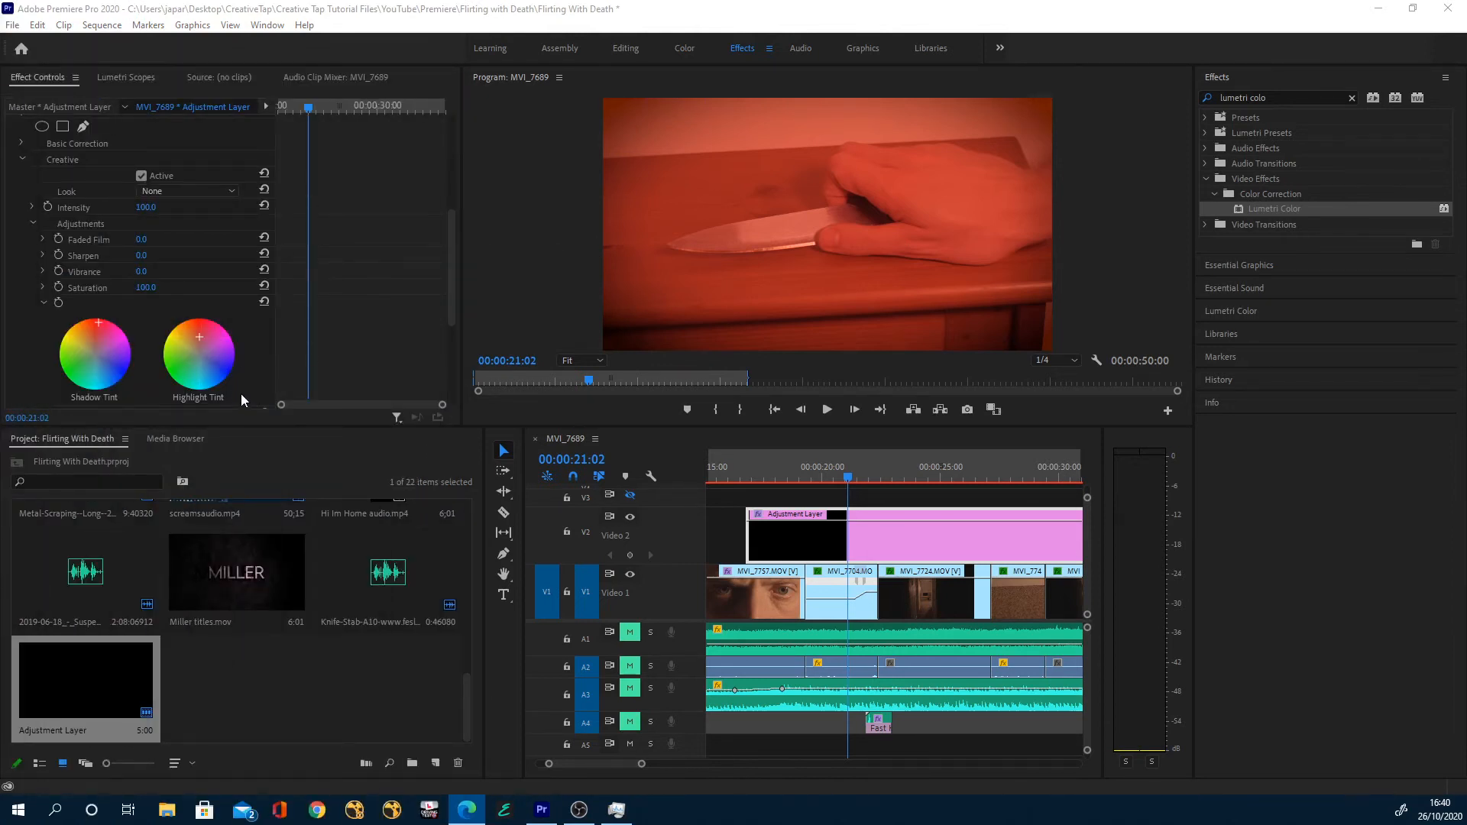
click(259, 353)
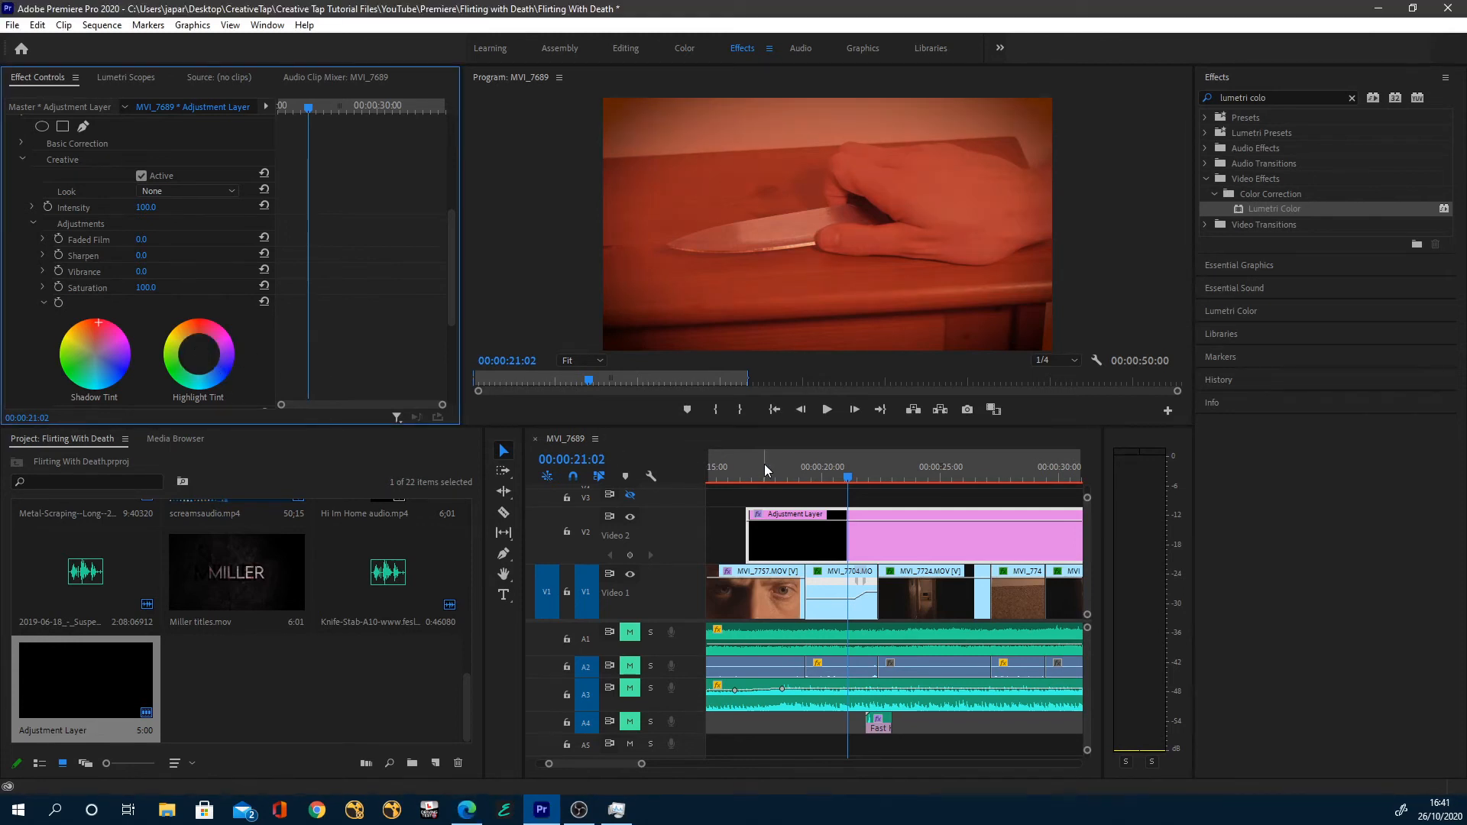
- Step frame by frame back across the start of the adjustment layer to 00:00:16:17 to compare graded and ungraded footage
drag(753, 475, 753, 478)
key(Left)
key(Left)
key(Left)
key(Left)
key(Left)
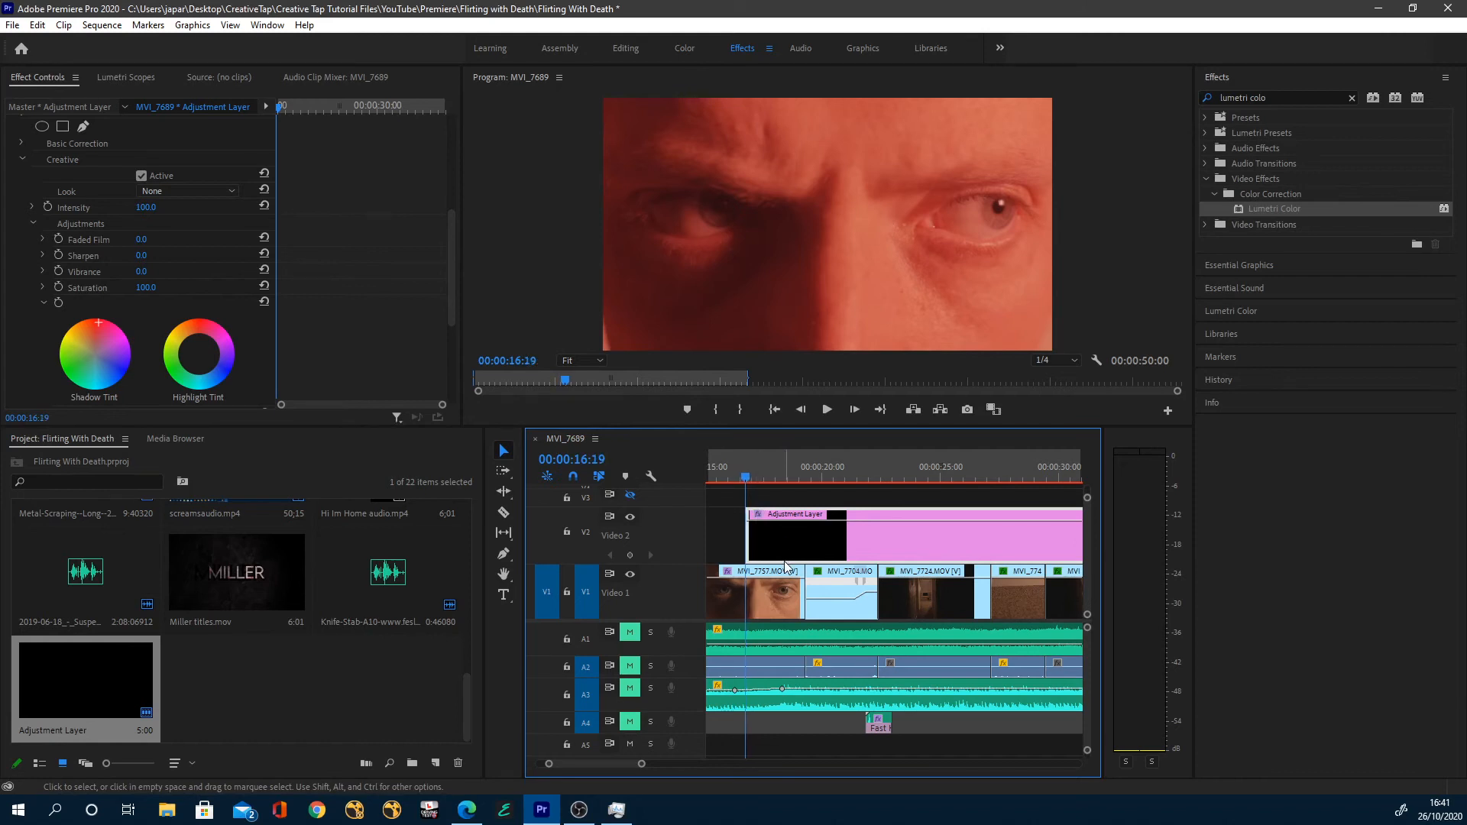
key(Left)
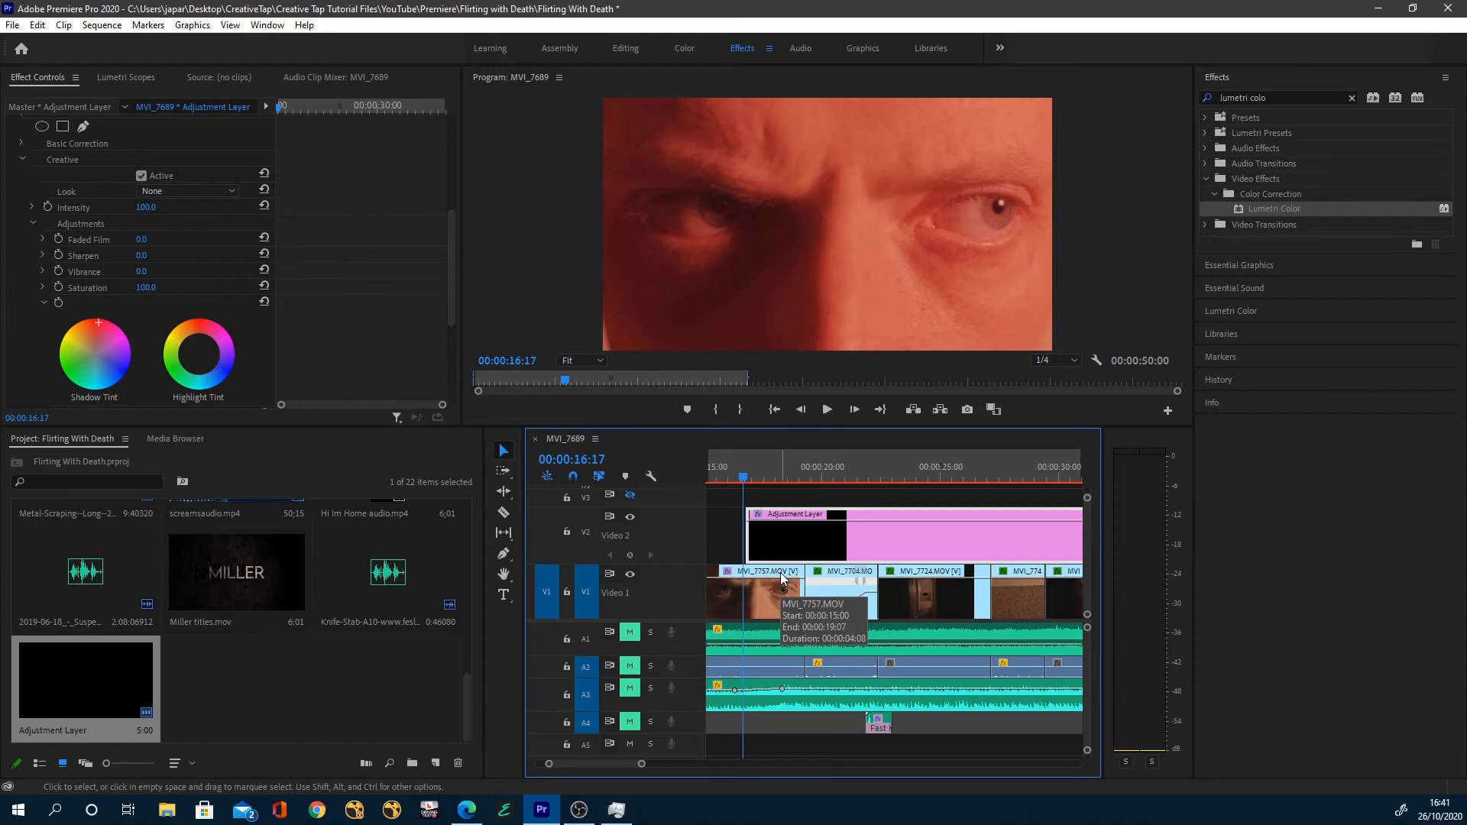
click(750, 475)
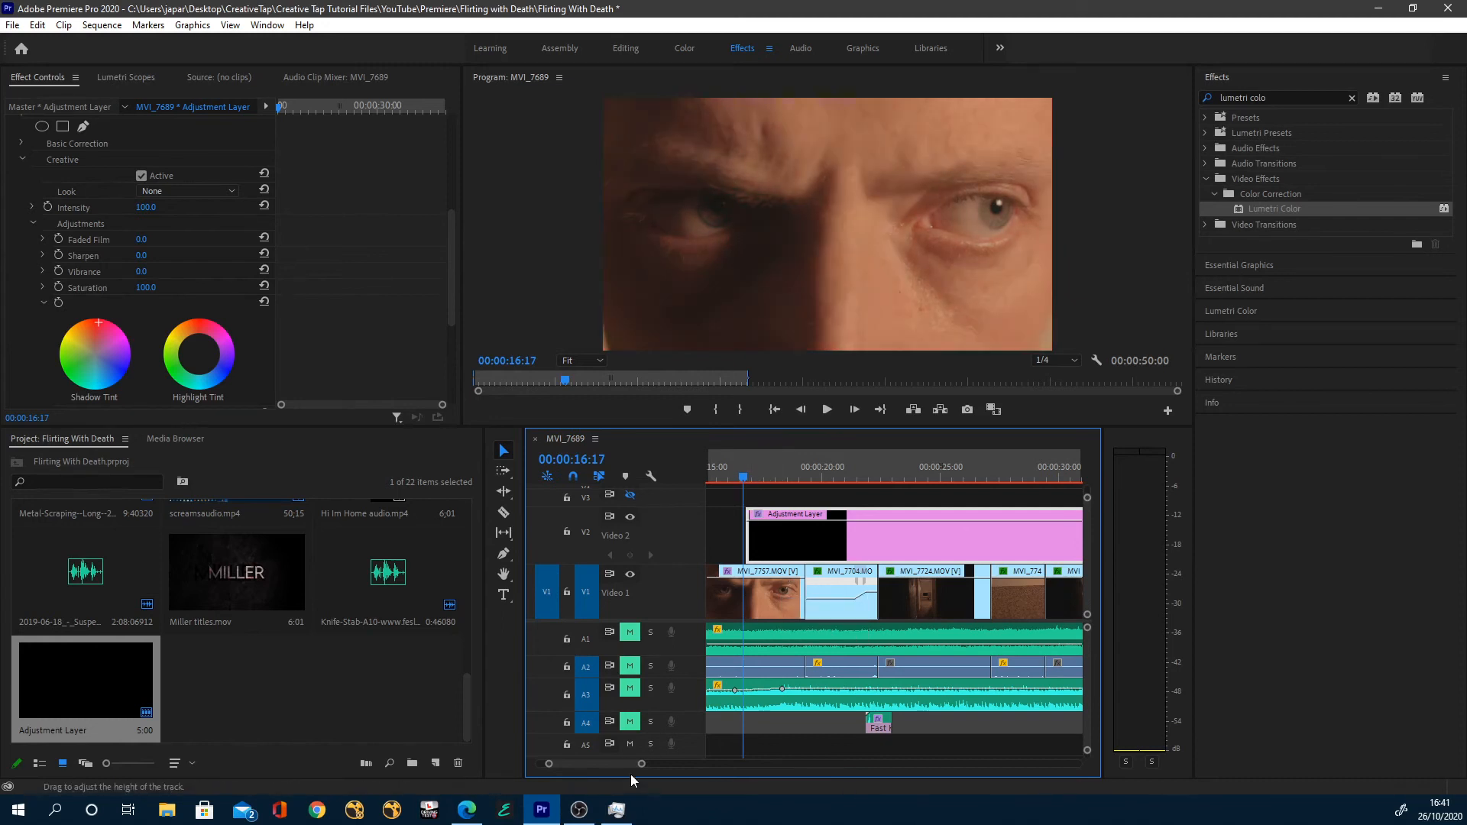
- At the adjustment layer's first frame, 00:00:16:20, set its Opacity to 0% and turn on Opacity keyframing
drag(640, 765, 611, 768)
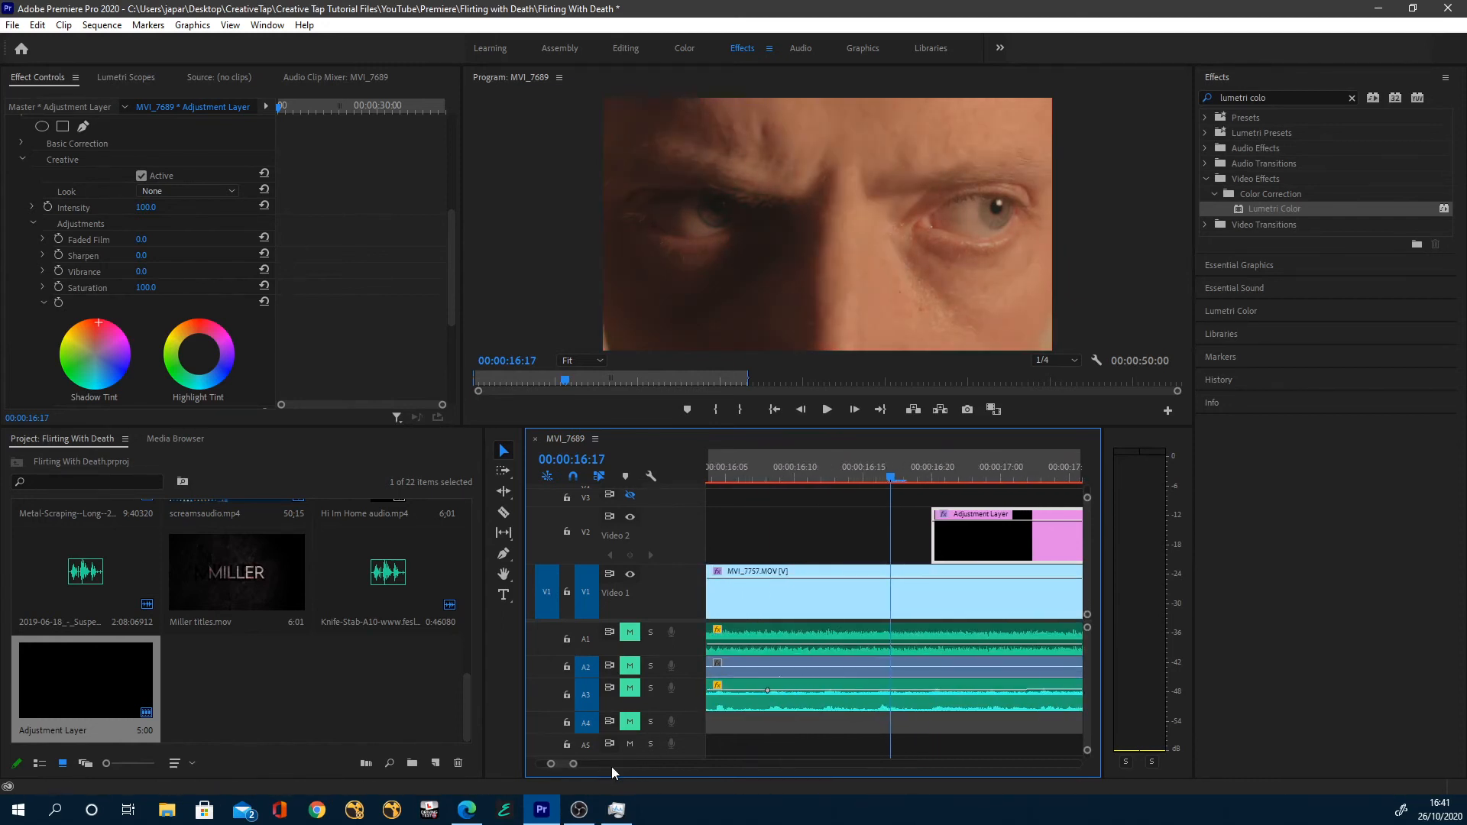
click(931, 473)
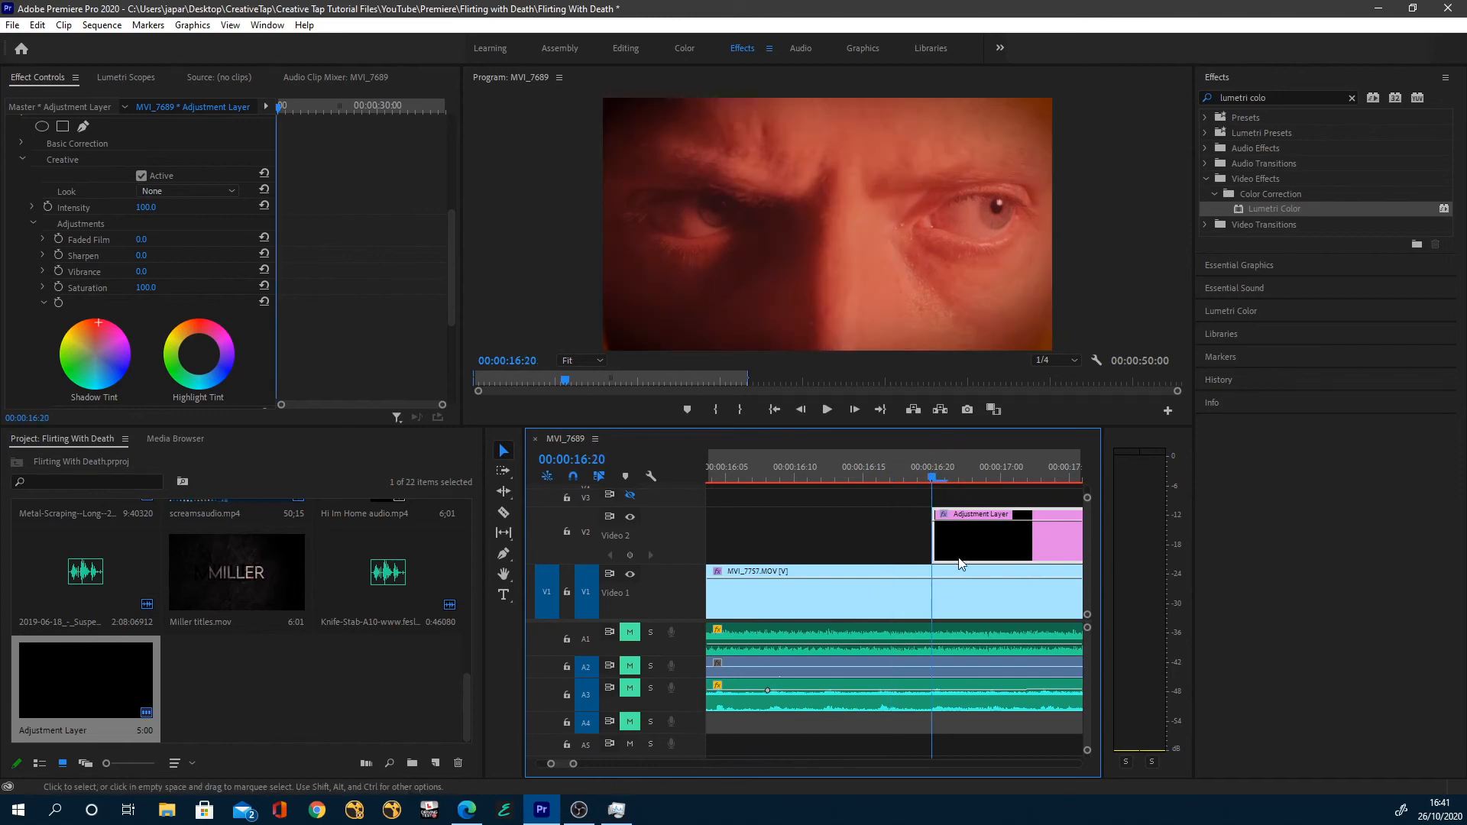
key(Left)
key(Right)
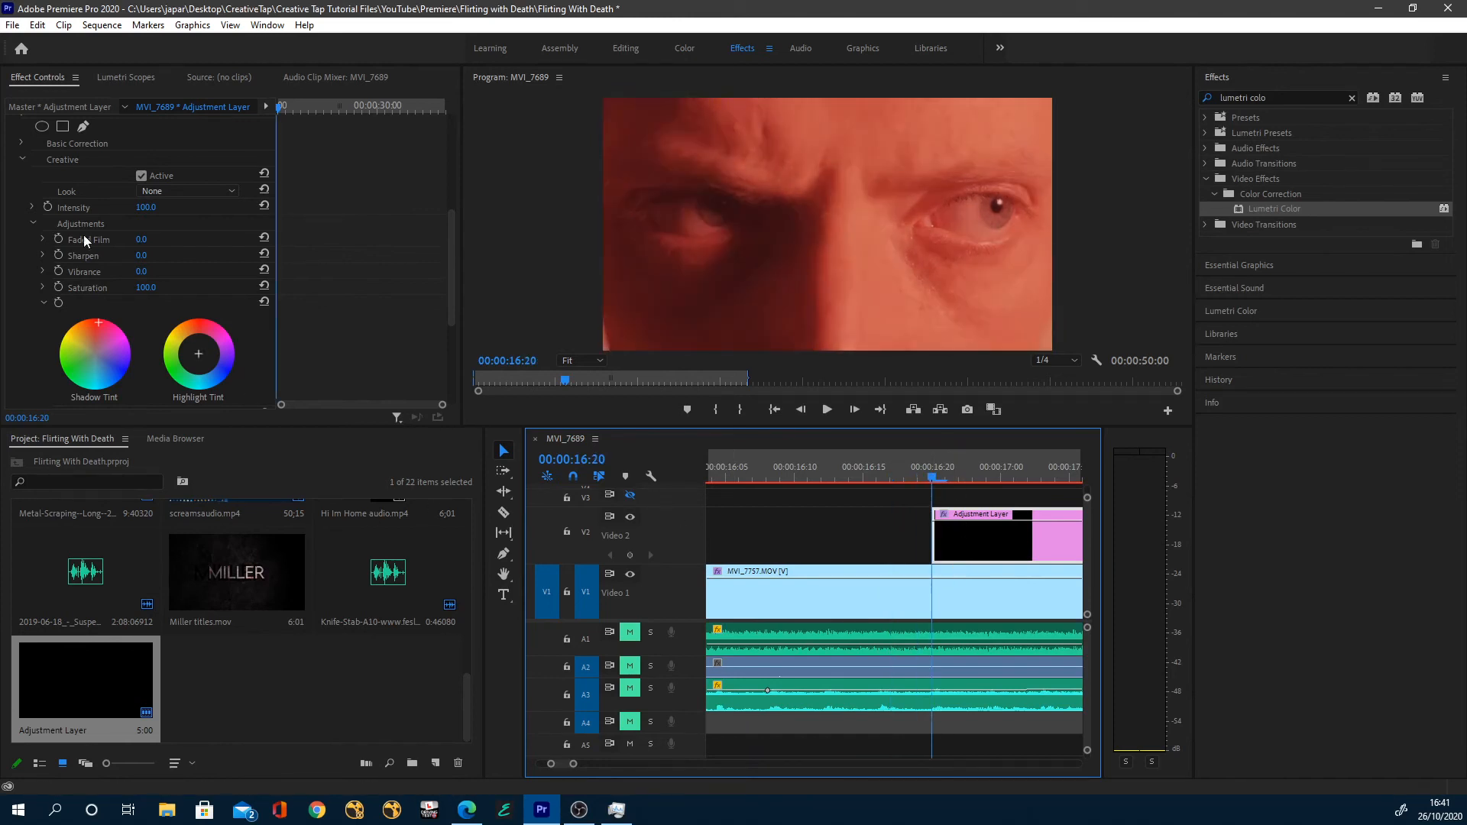
scroll(84, 239, up, 8)
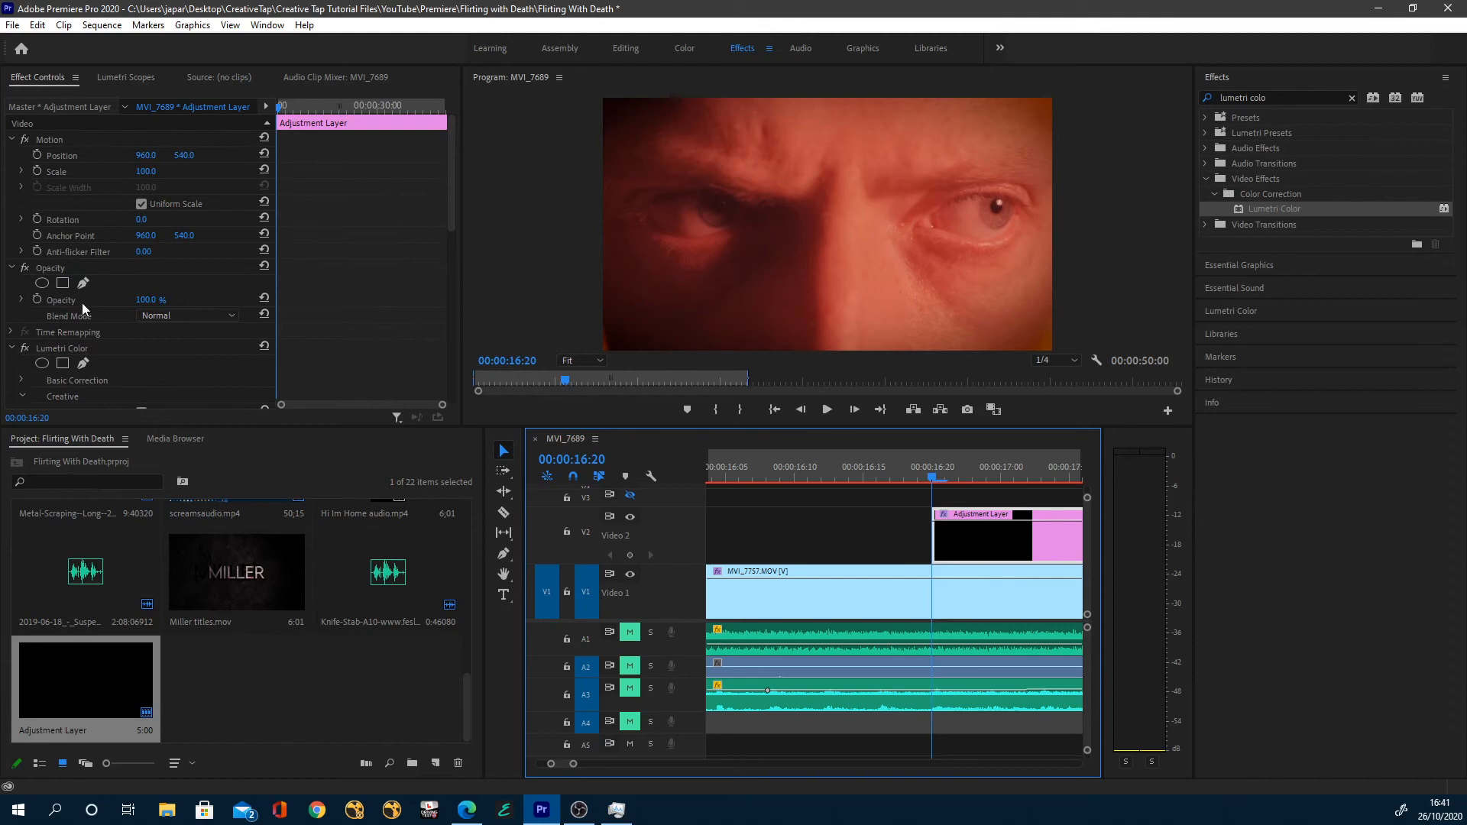
click(148, 301)
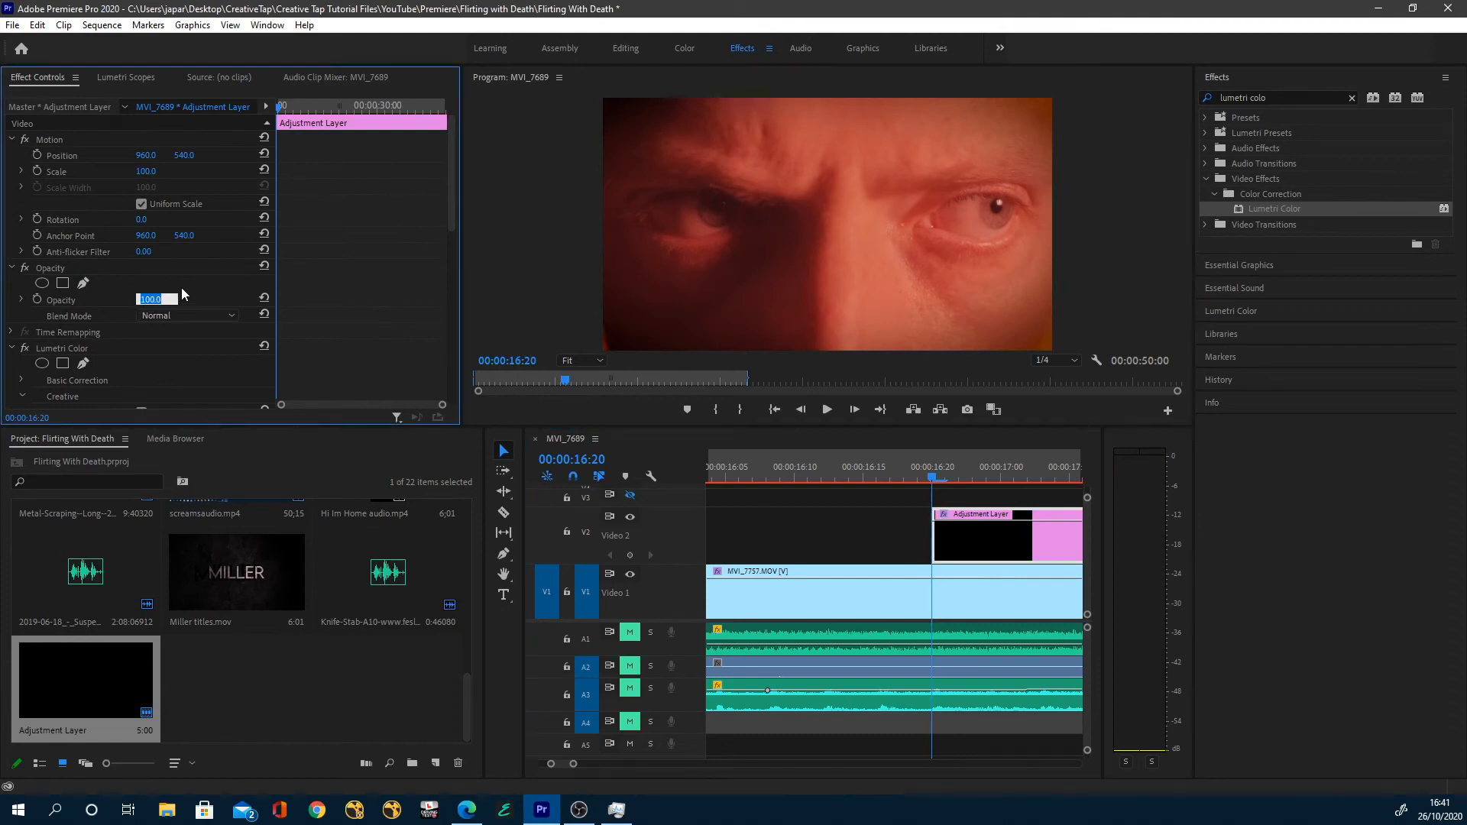
key(Return)
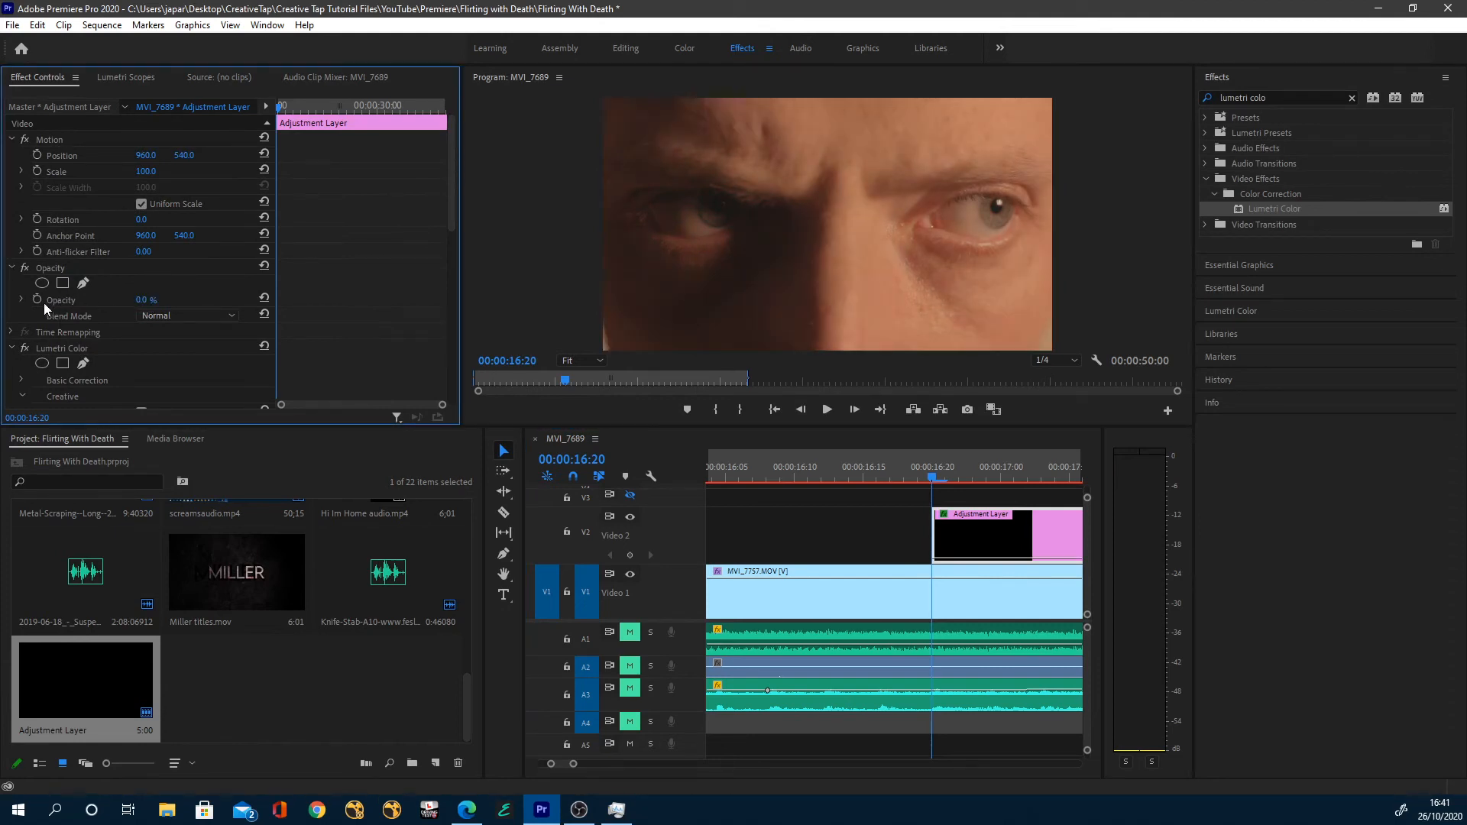
click(38, 302)
- Add a second Opacity keyframe of 100% on the adjustment layer at 00:00:17:20, one second after its start
click(1028, 479)
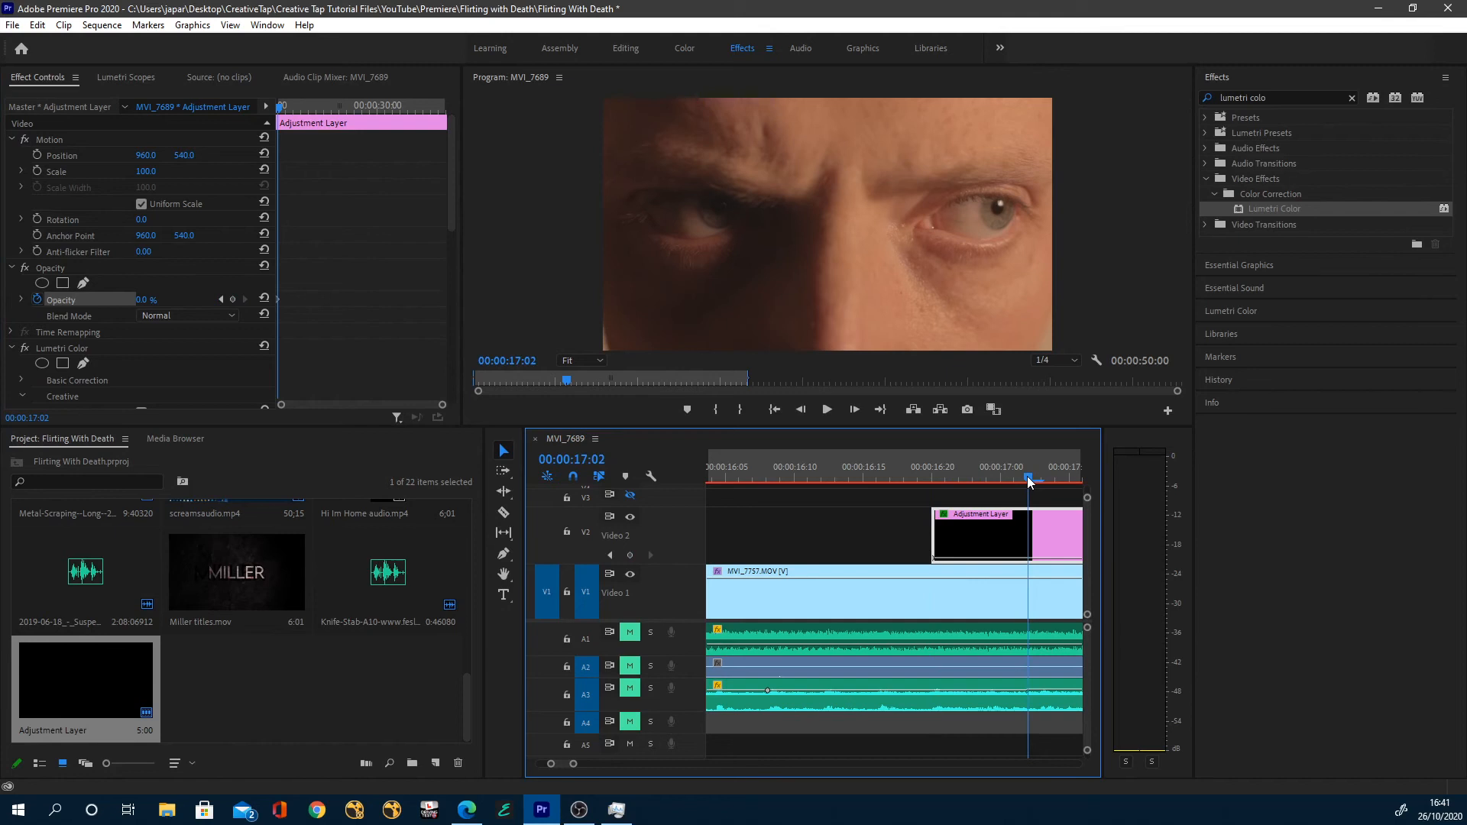
click(931, 475)
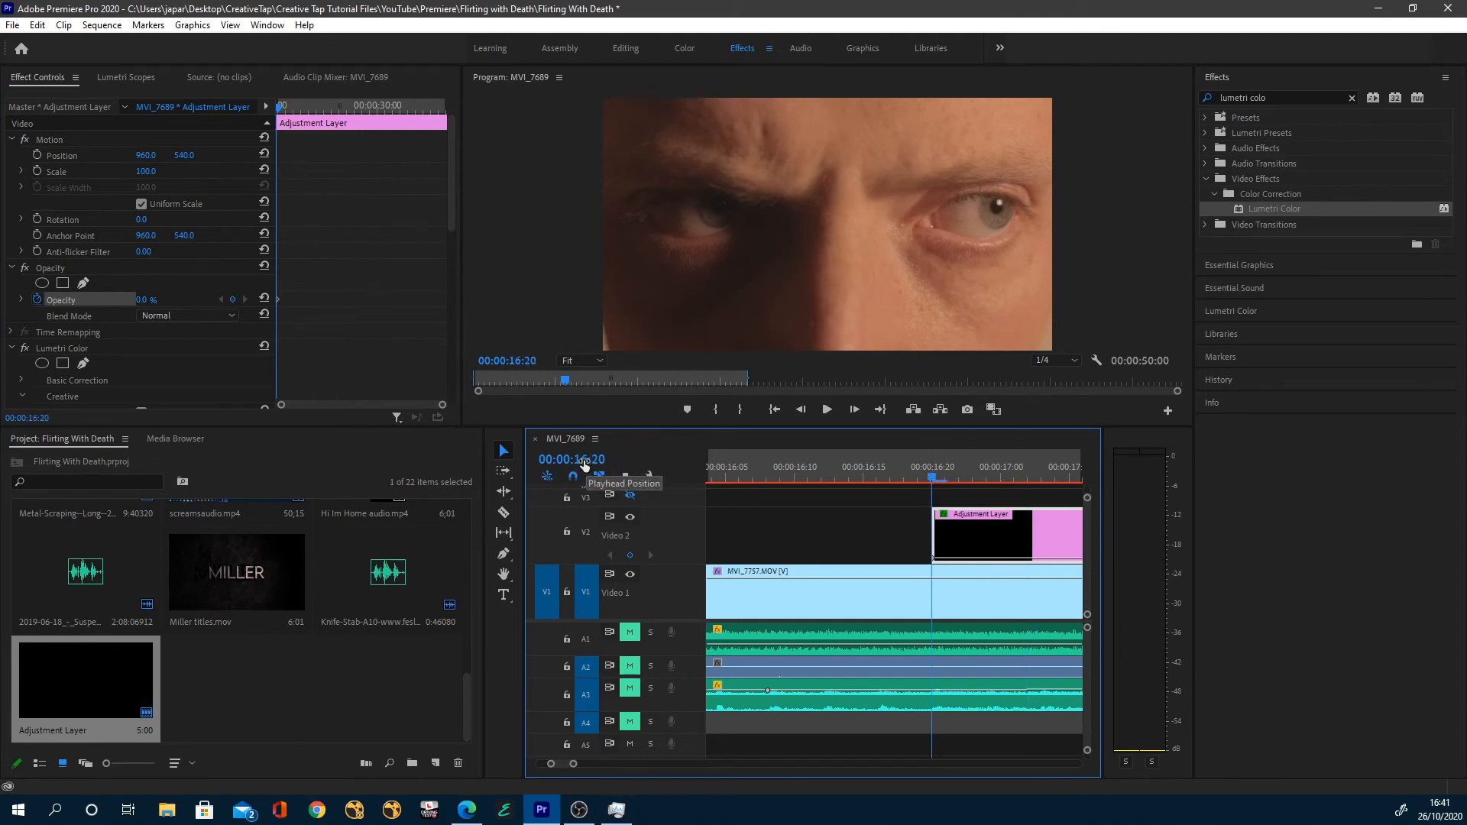
click(1067, 477)
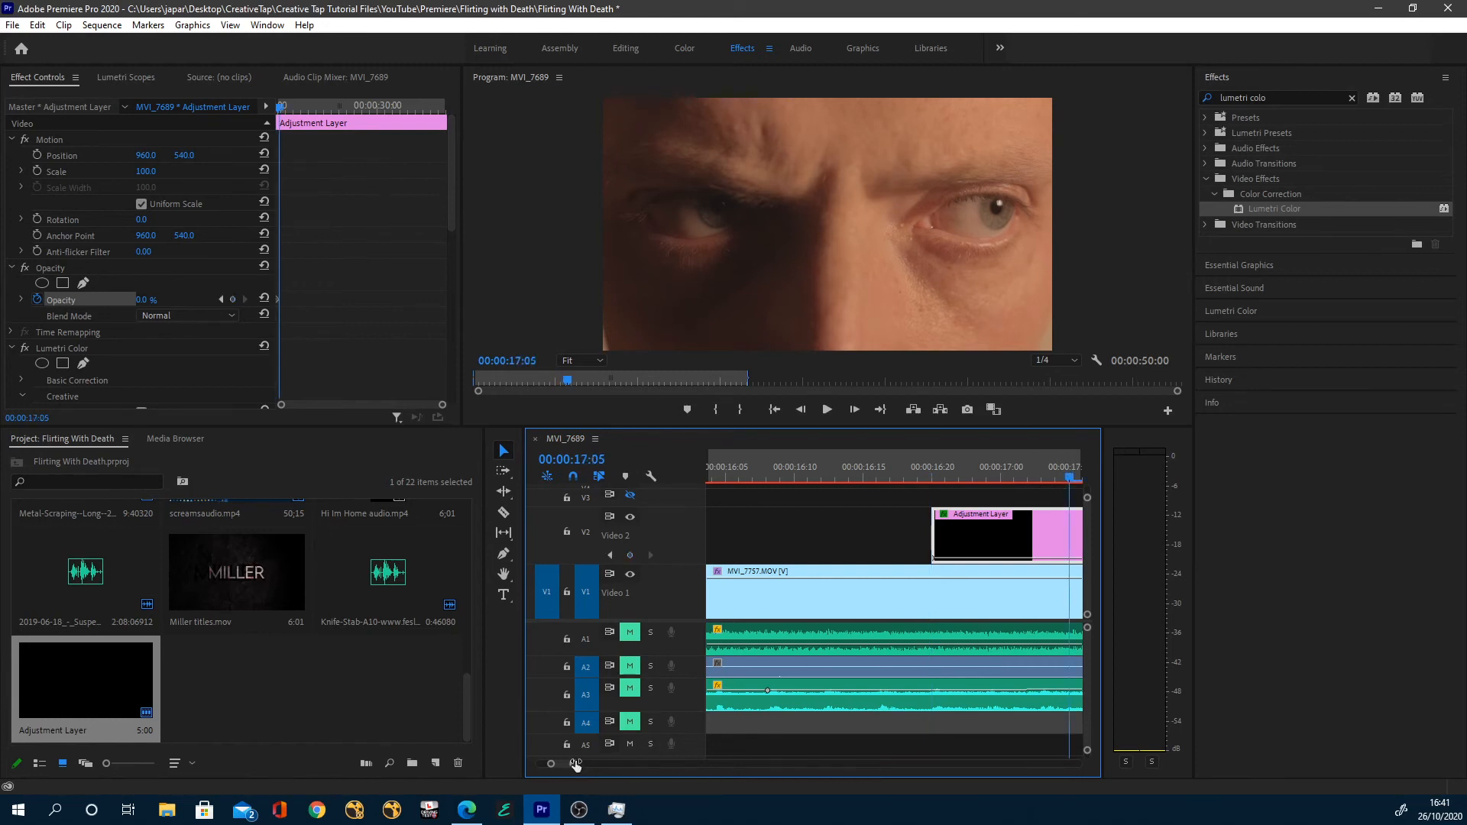
drag(575, 766, 602, 765)
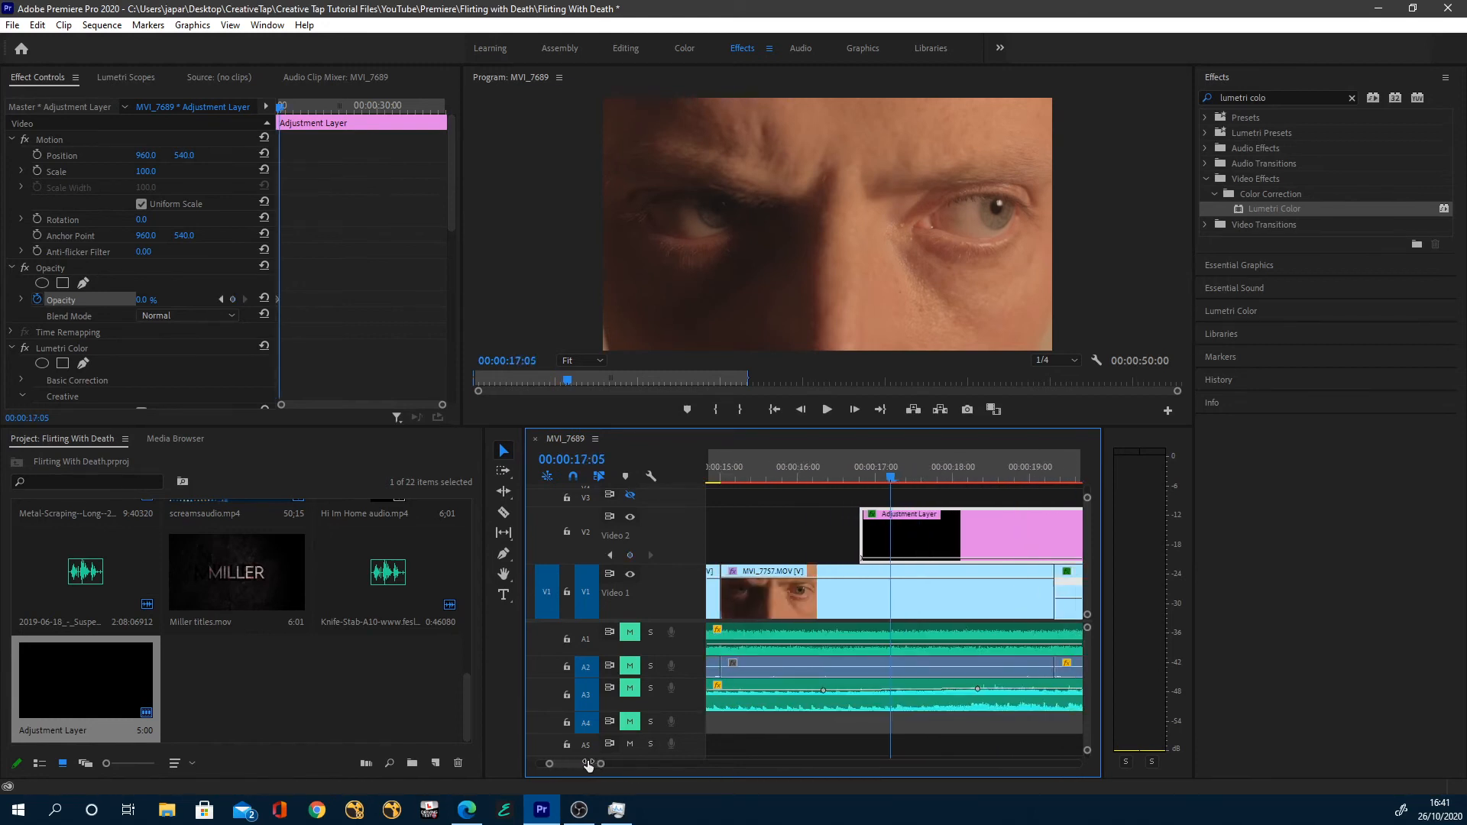
click(933, 478)
key(Right)
drag(143, 303, 220, 302)
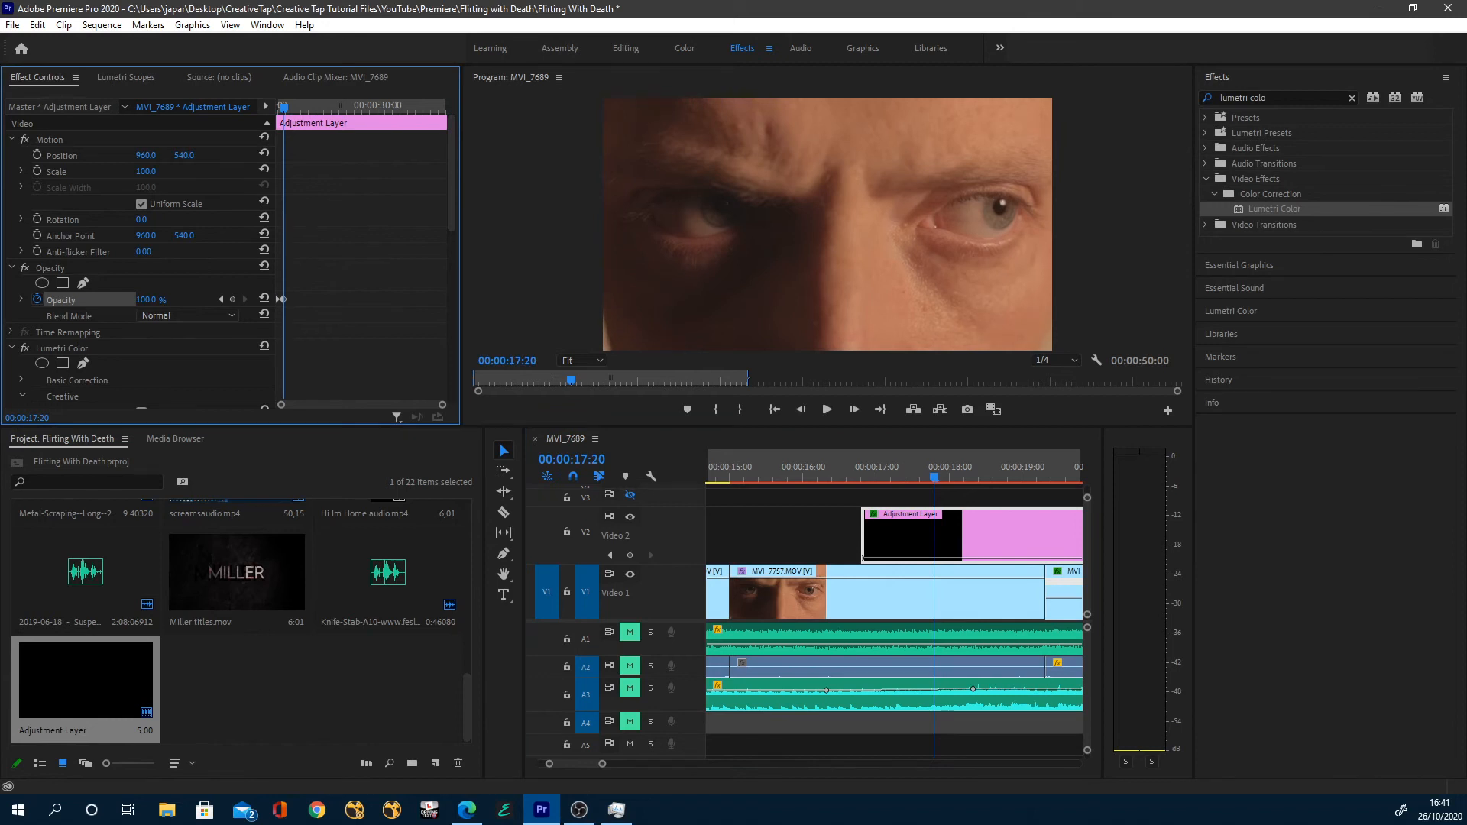
- Play the sequence from just before the adjustment layer to 00:00:18:15 to preview the red fade-in
click(841, 461)
click(826, 411)
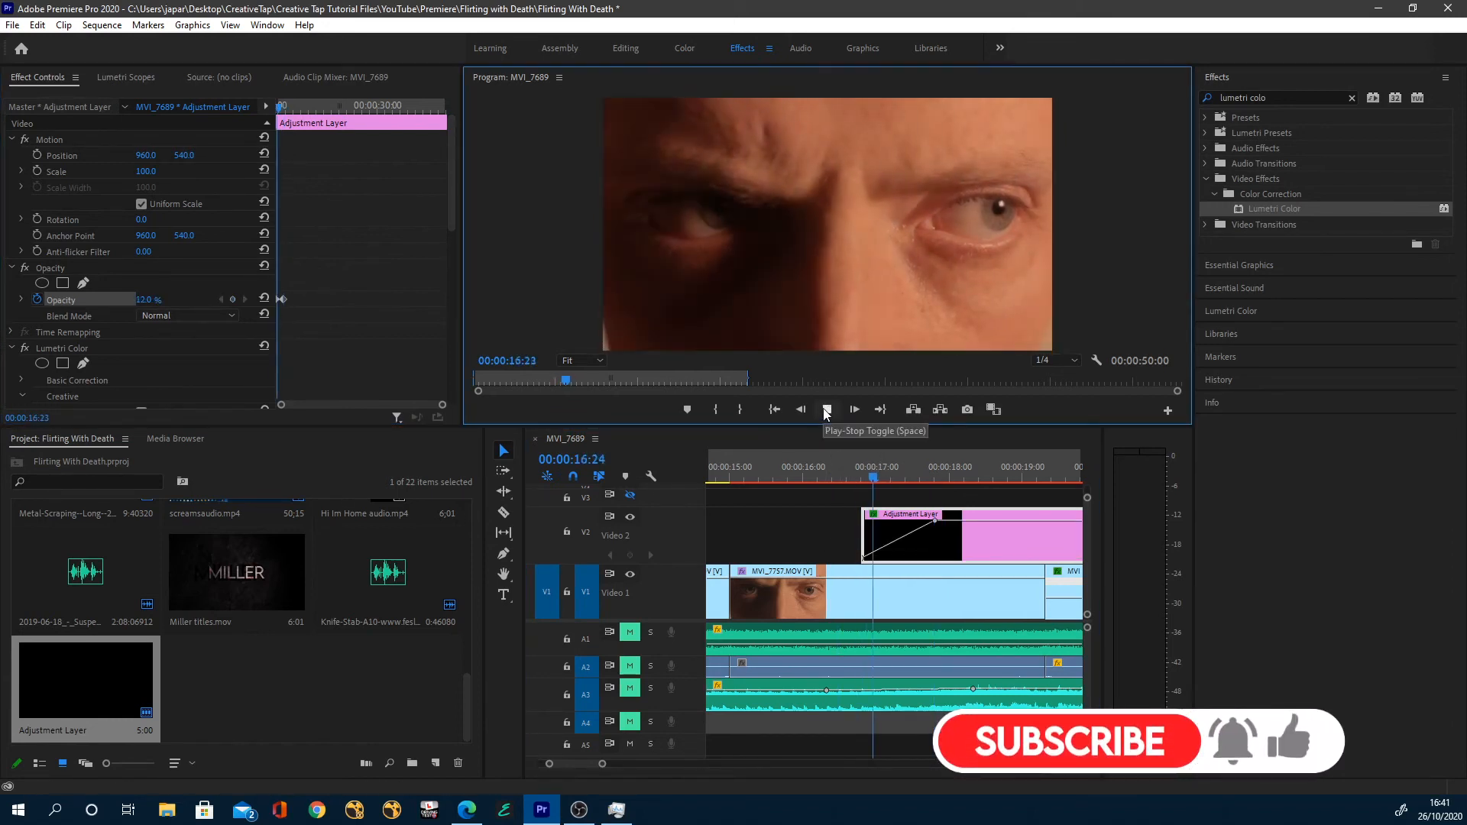
click(832, 417)
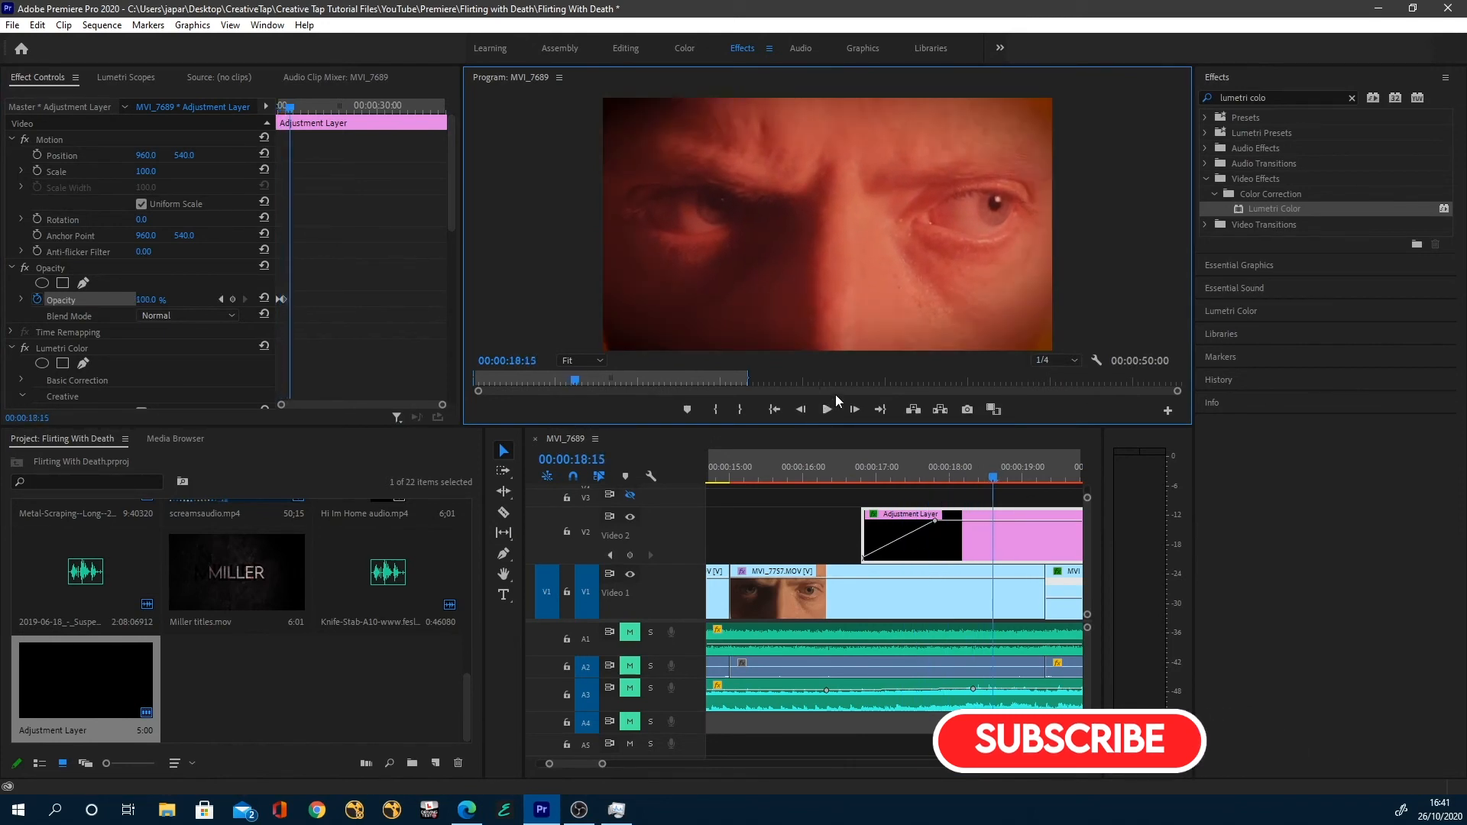
- Play the graded section from just before the adjustment layer to 00:00:28:17 to review the red look across the clips
click(603, 765)
drag(603, 765, 665, 764)
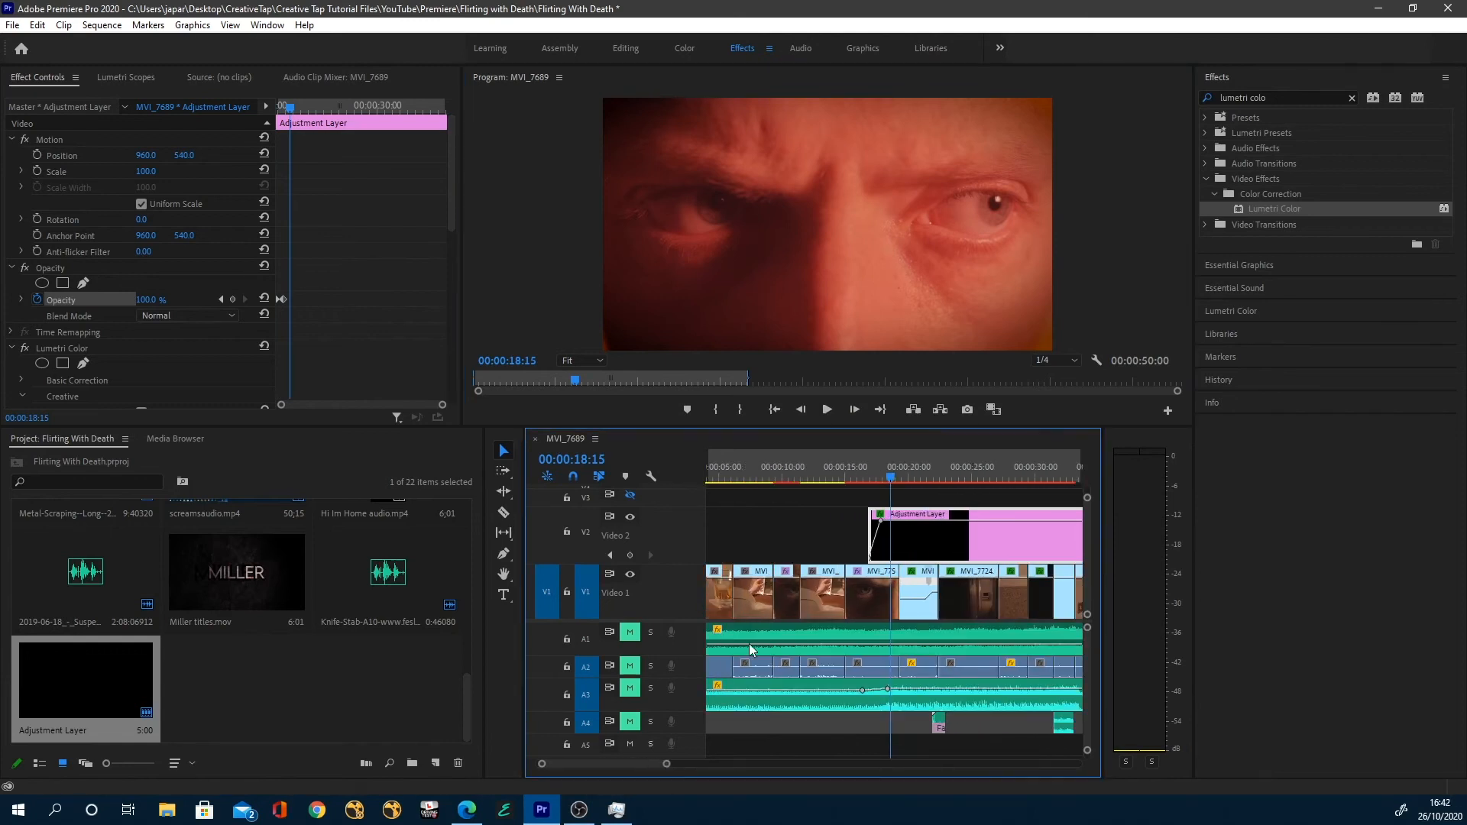
click(859, 467)
click(828, 409)
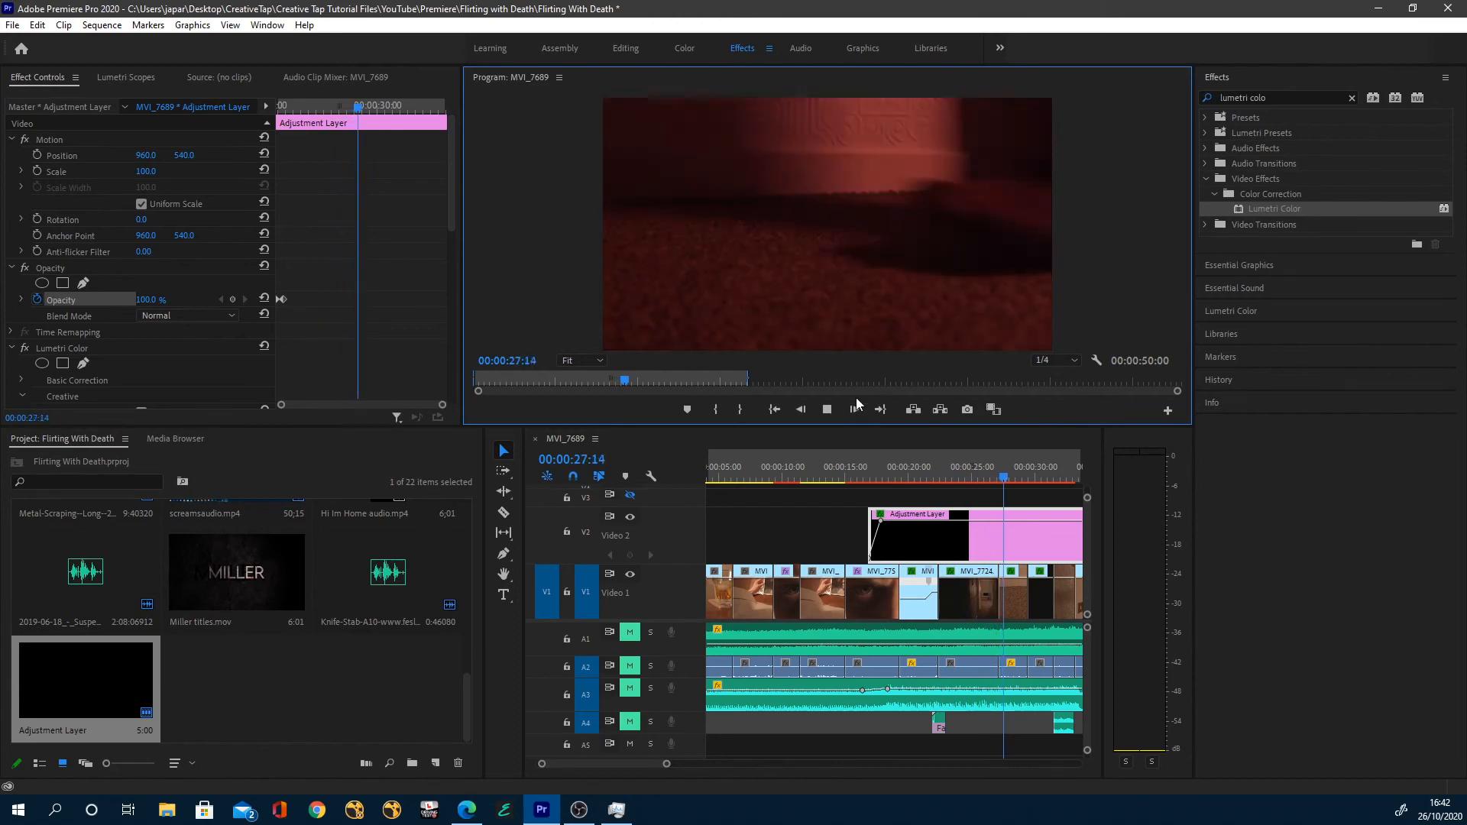
click(826, 413)
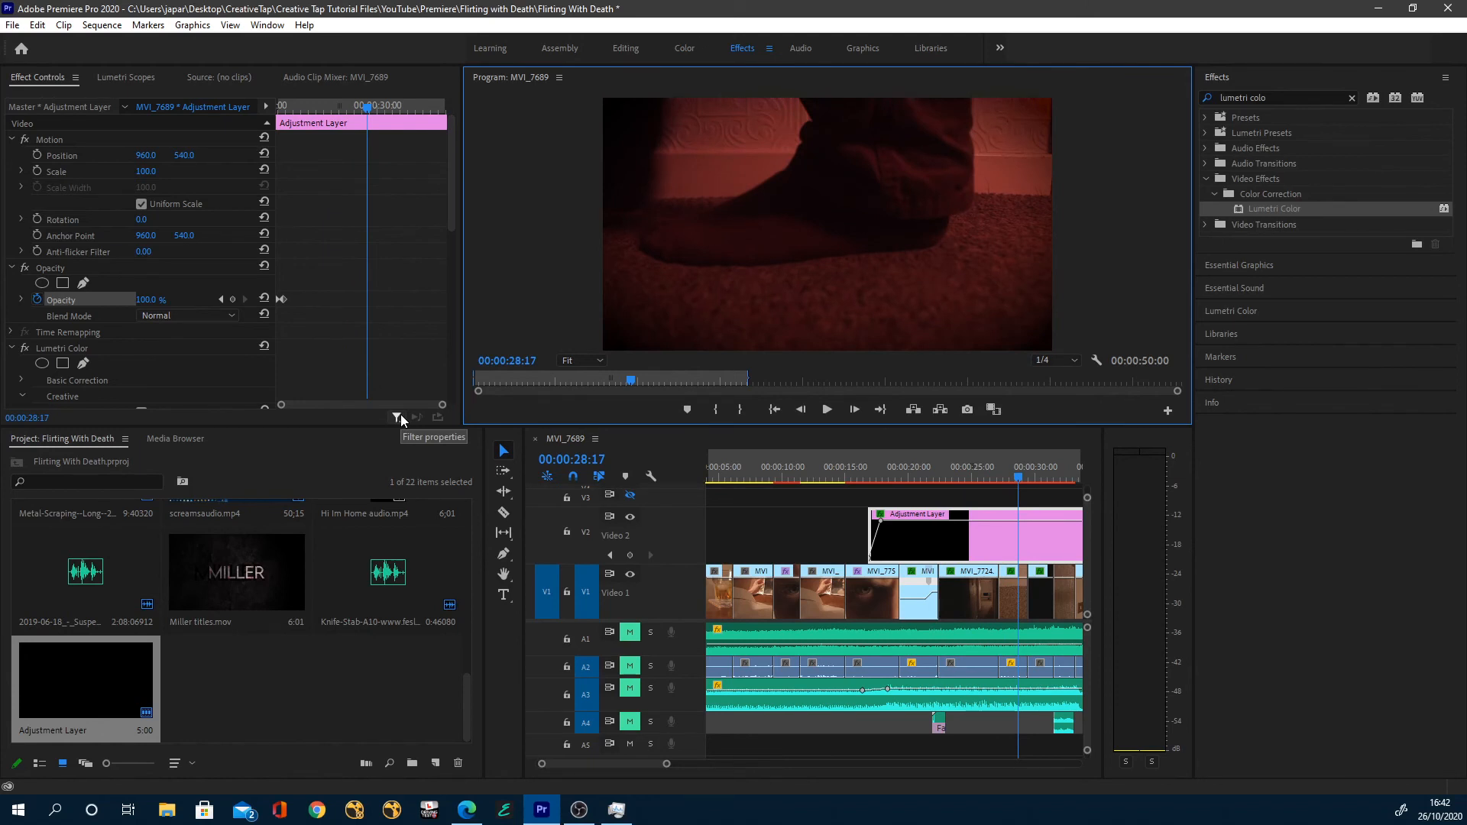
- Switch to the browser's Ratched image results to view the green reference still, and move the browser window aside
click(67, 383)
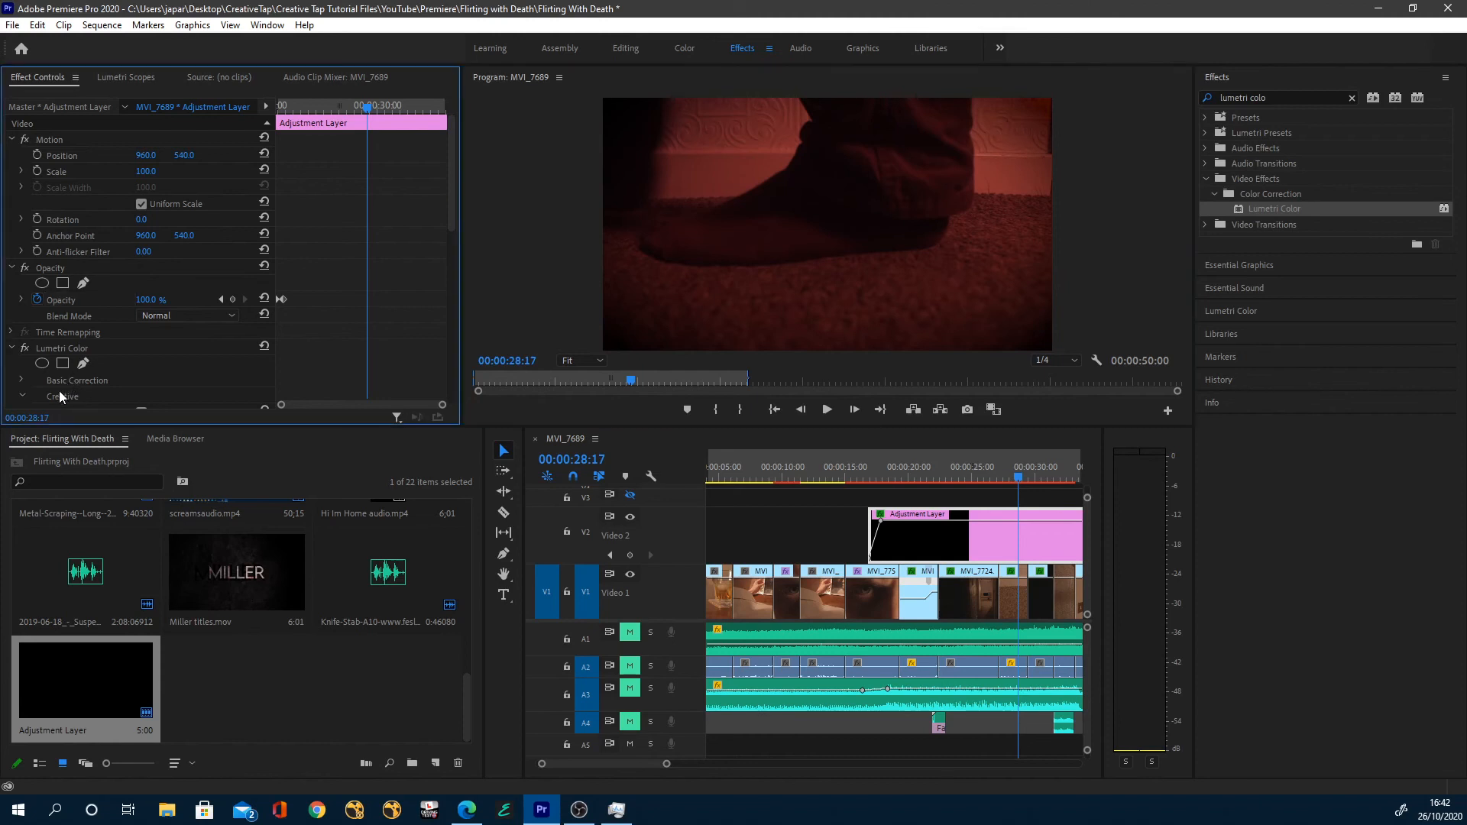
scroll(79, 386, down, 1)
scroll(108, 379, down, 3)
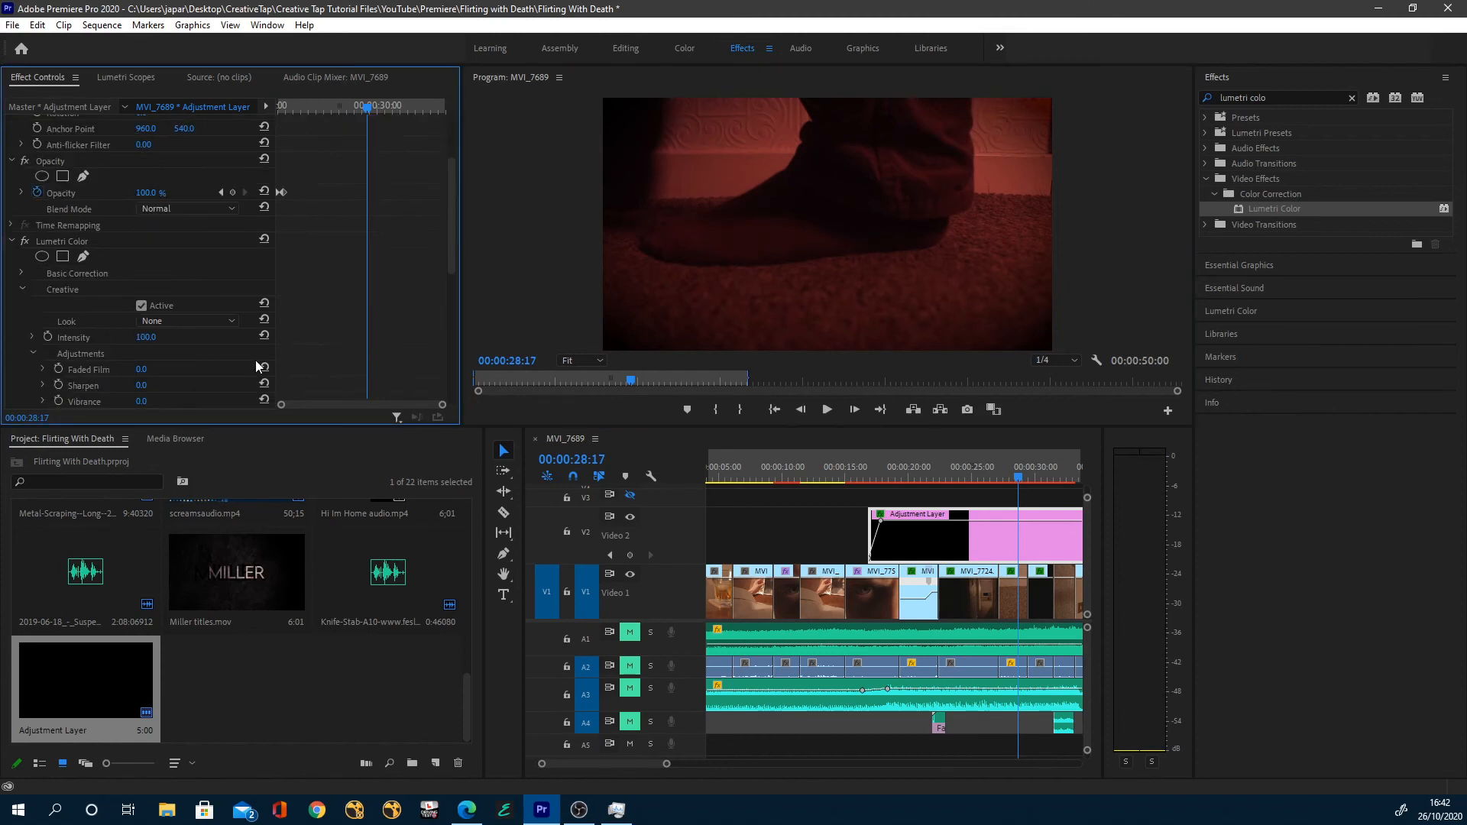
click(980, 551)
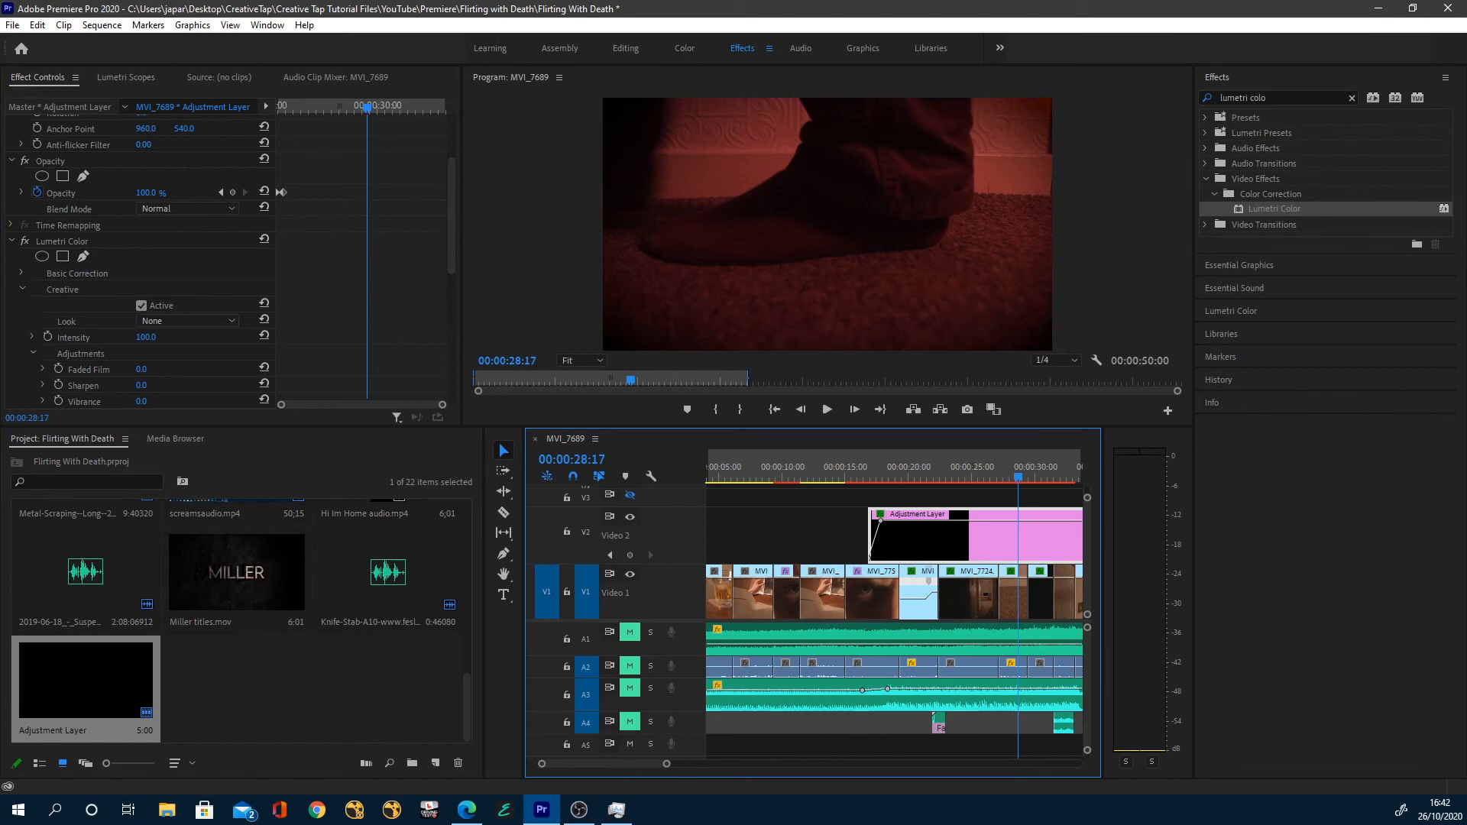
key(alt+Tab)
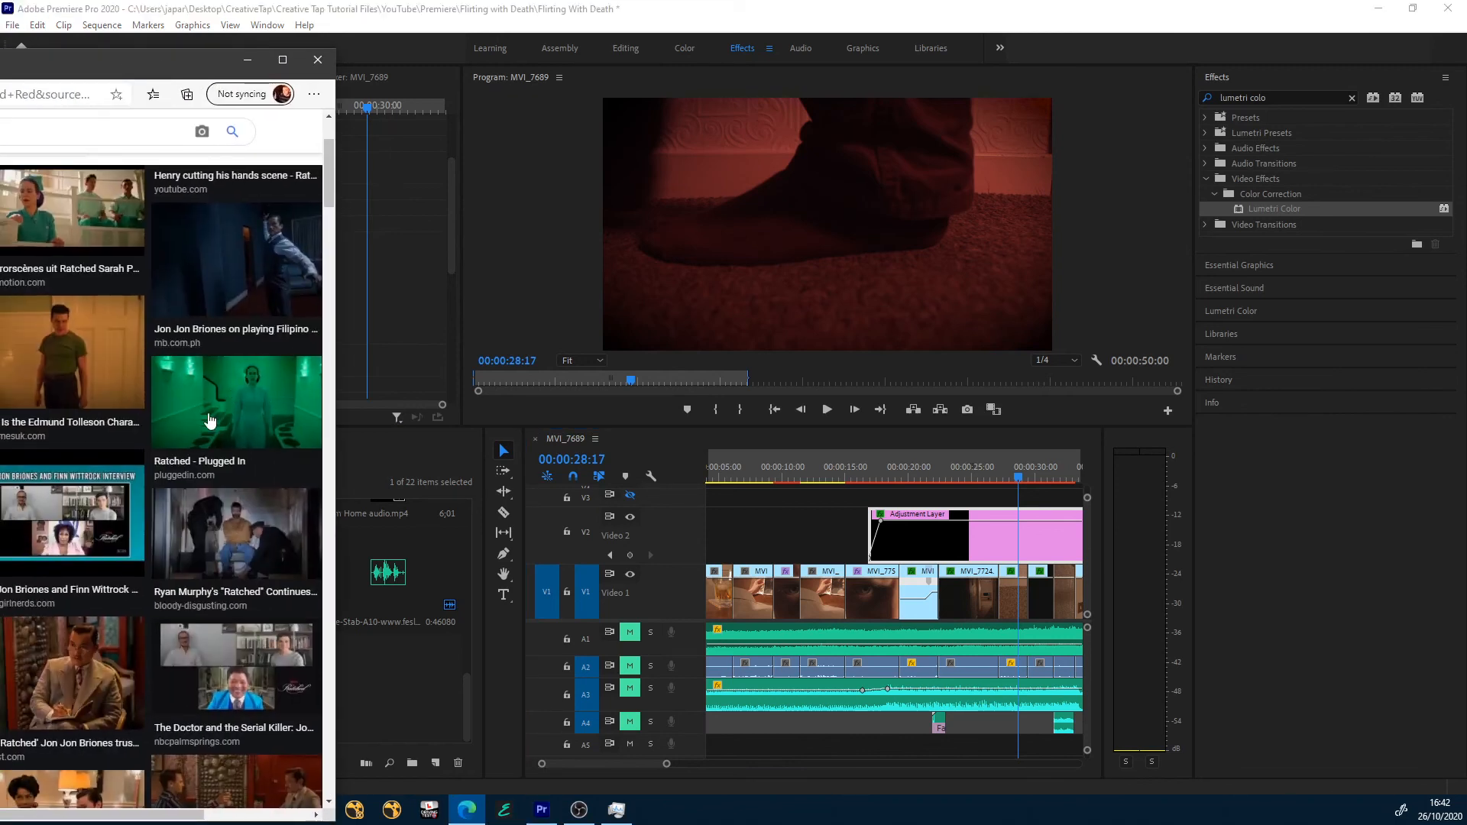
drag(156, 68, 0, 83)
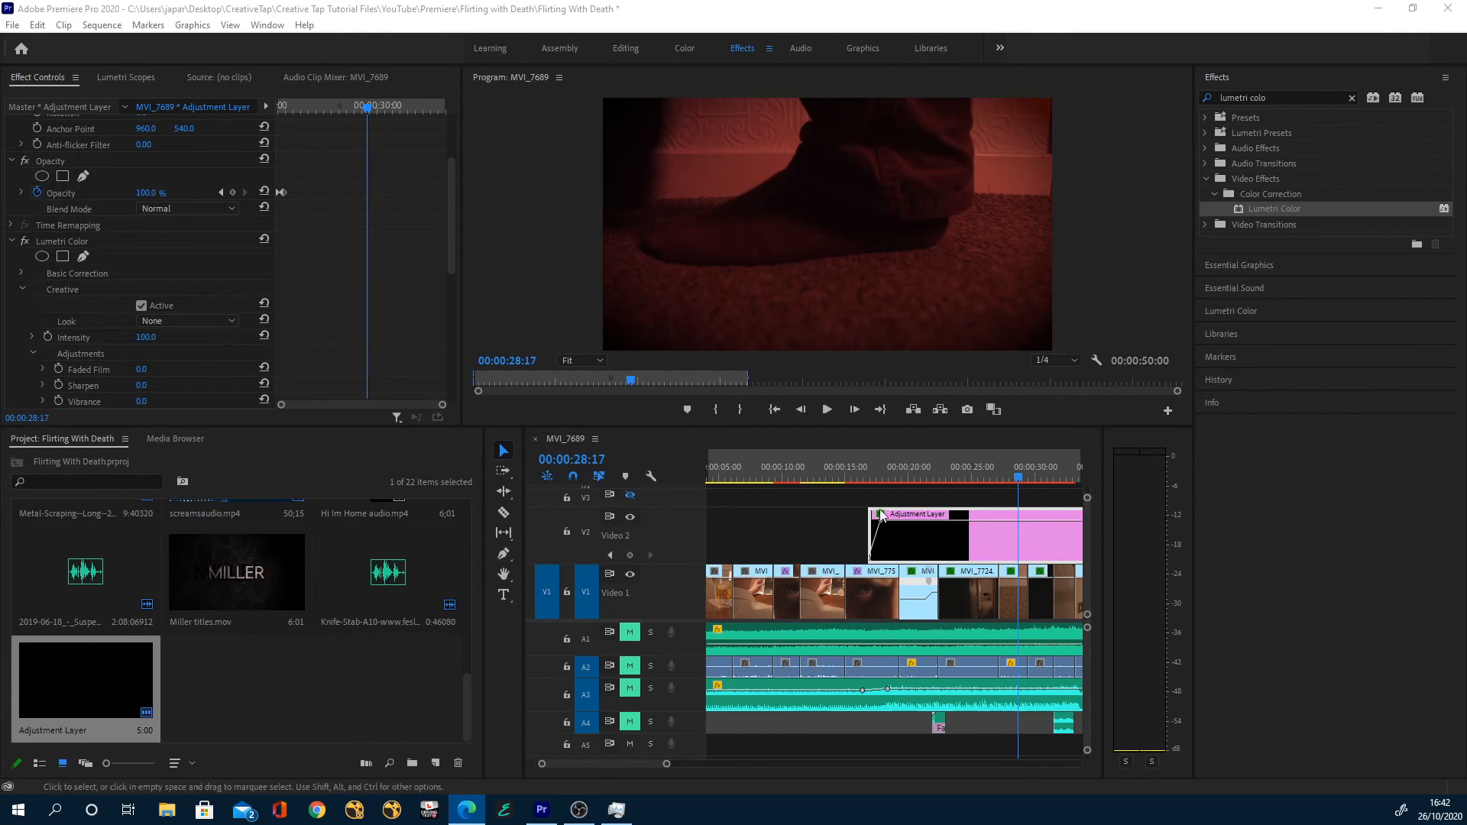
- Shift the adjustment layer's Shadow Tint from red to green and check the eye close-up at 00:00:17:20
click(932, 551)
scroll(23, 304, down, 3)
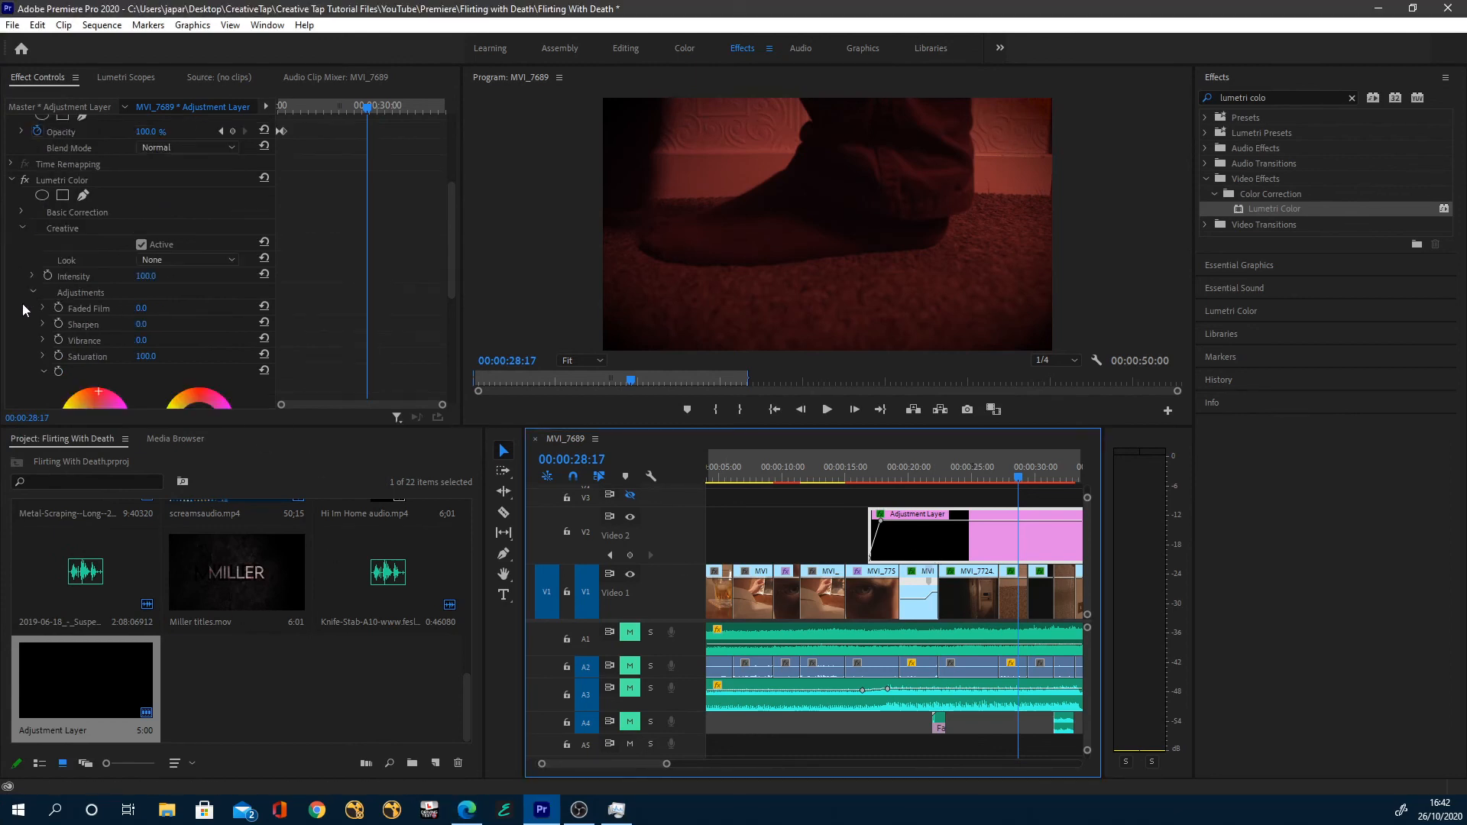
drag(101, 246, 79, 293)
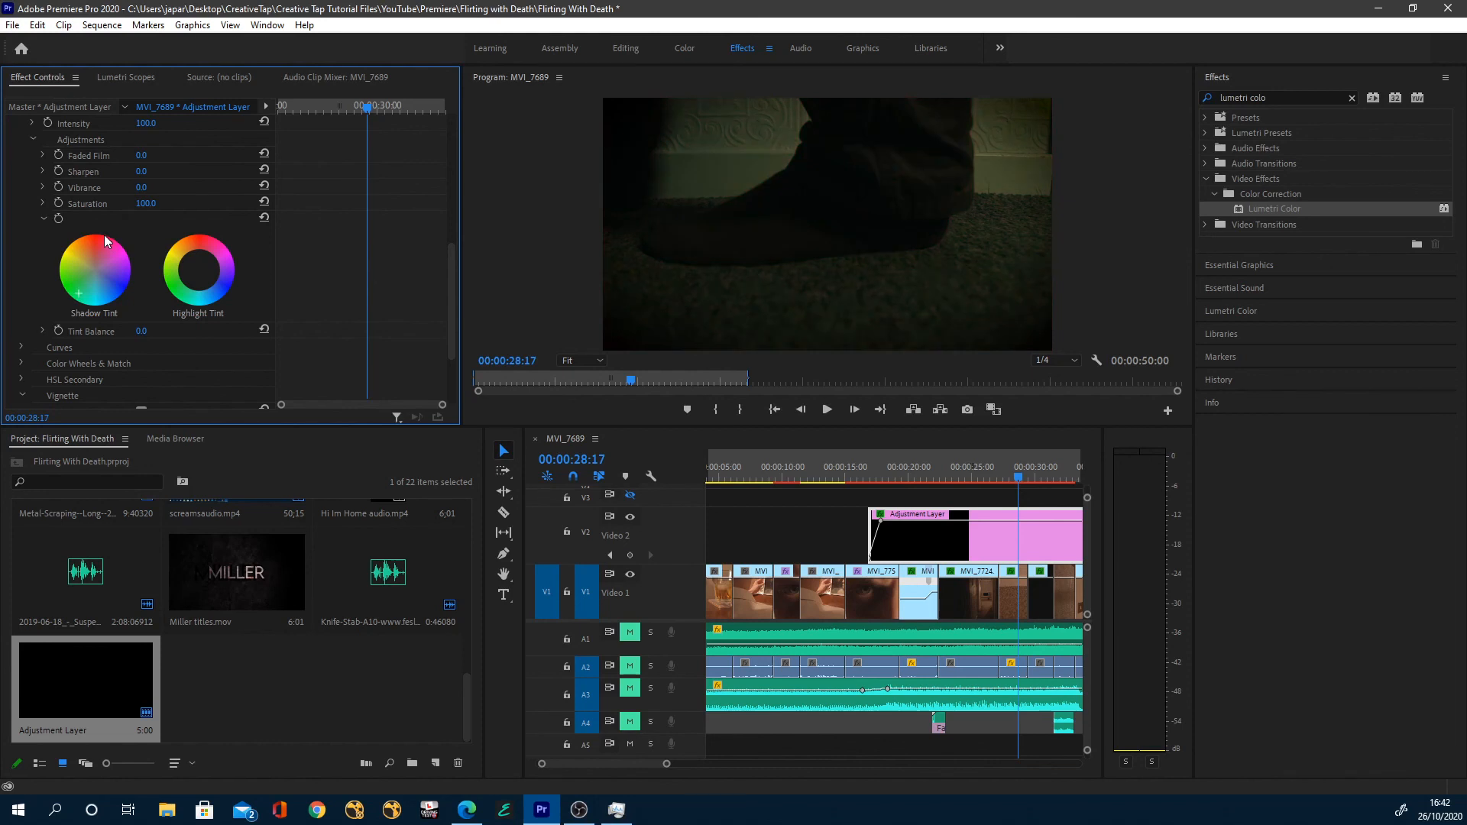
click(883, 471)
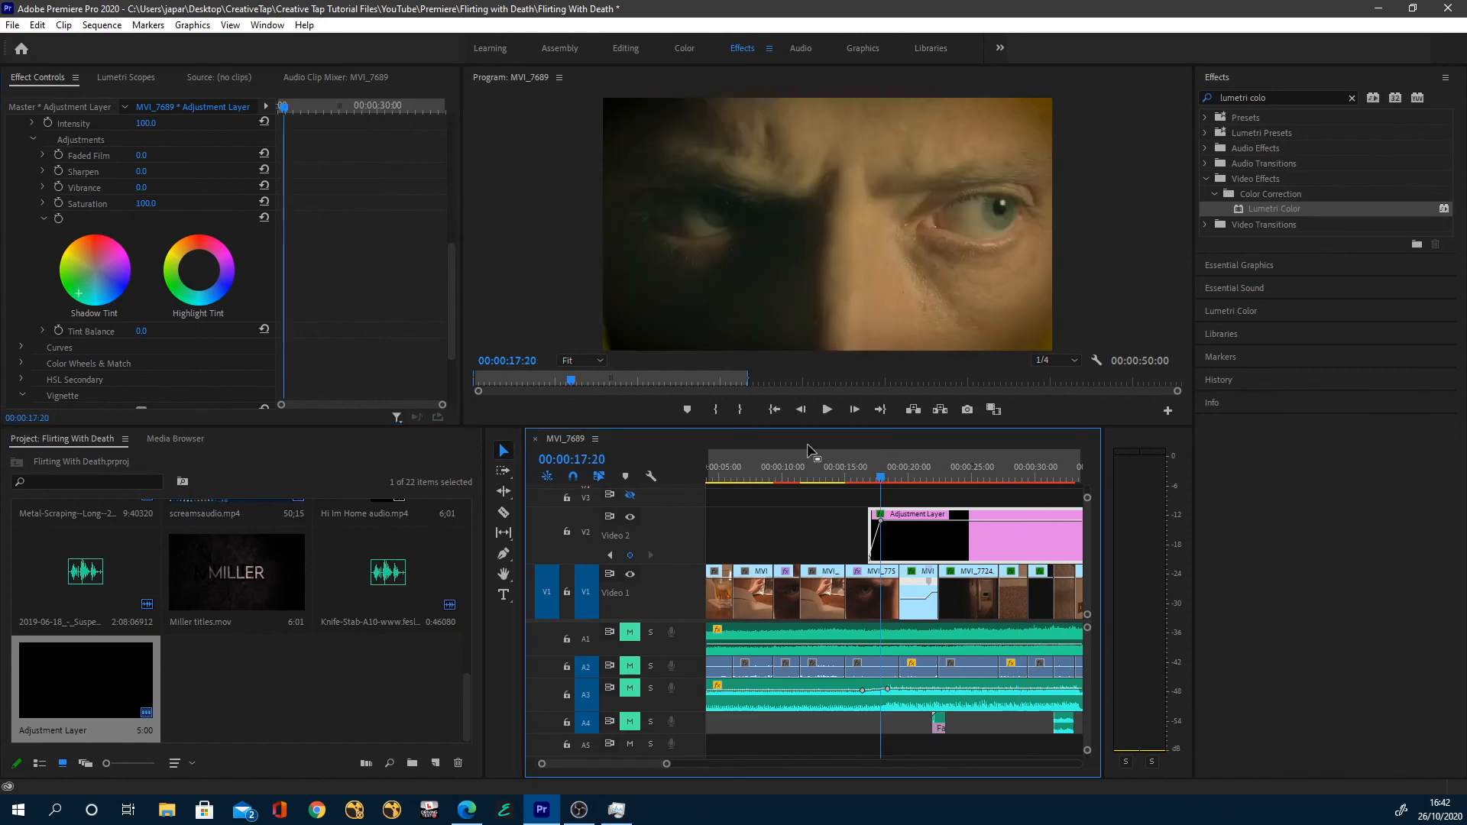
- On the knife shot at 00:00:20:10, push the Shadow Tint further into green and move the Highlight Tint to green
click(914, 473)
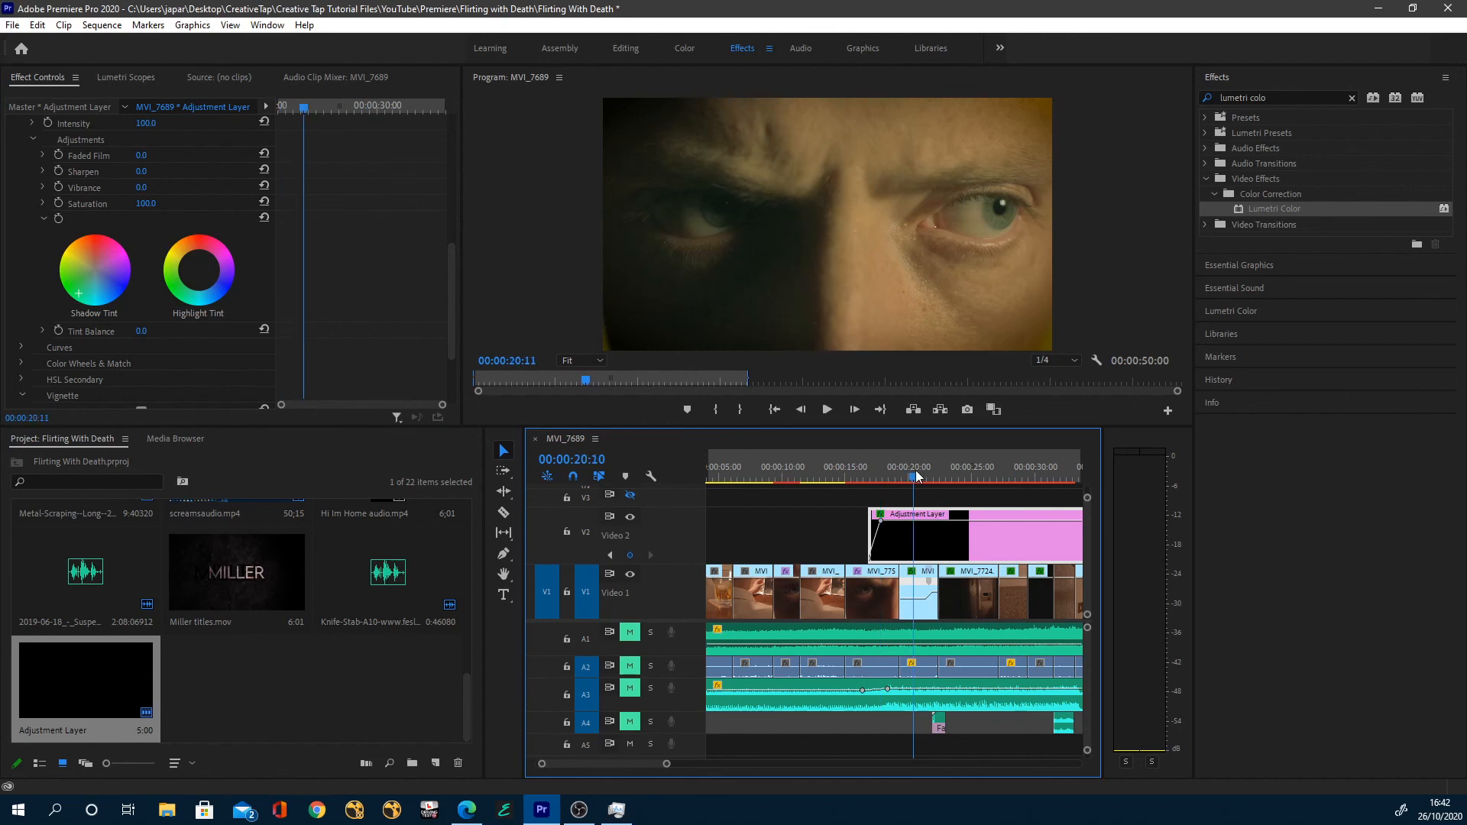
drag(77, 292, 81, 290)
mouse_move(207, 281)
mouse_down()
mouse_move(200, 270)
mouse_move(192, 292)
mouse_up()
drag(81, 291, 71, 292)
drag(191, 293, 189, 294)
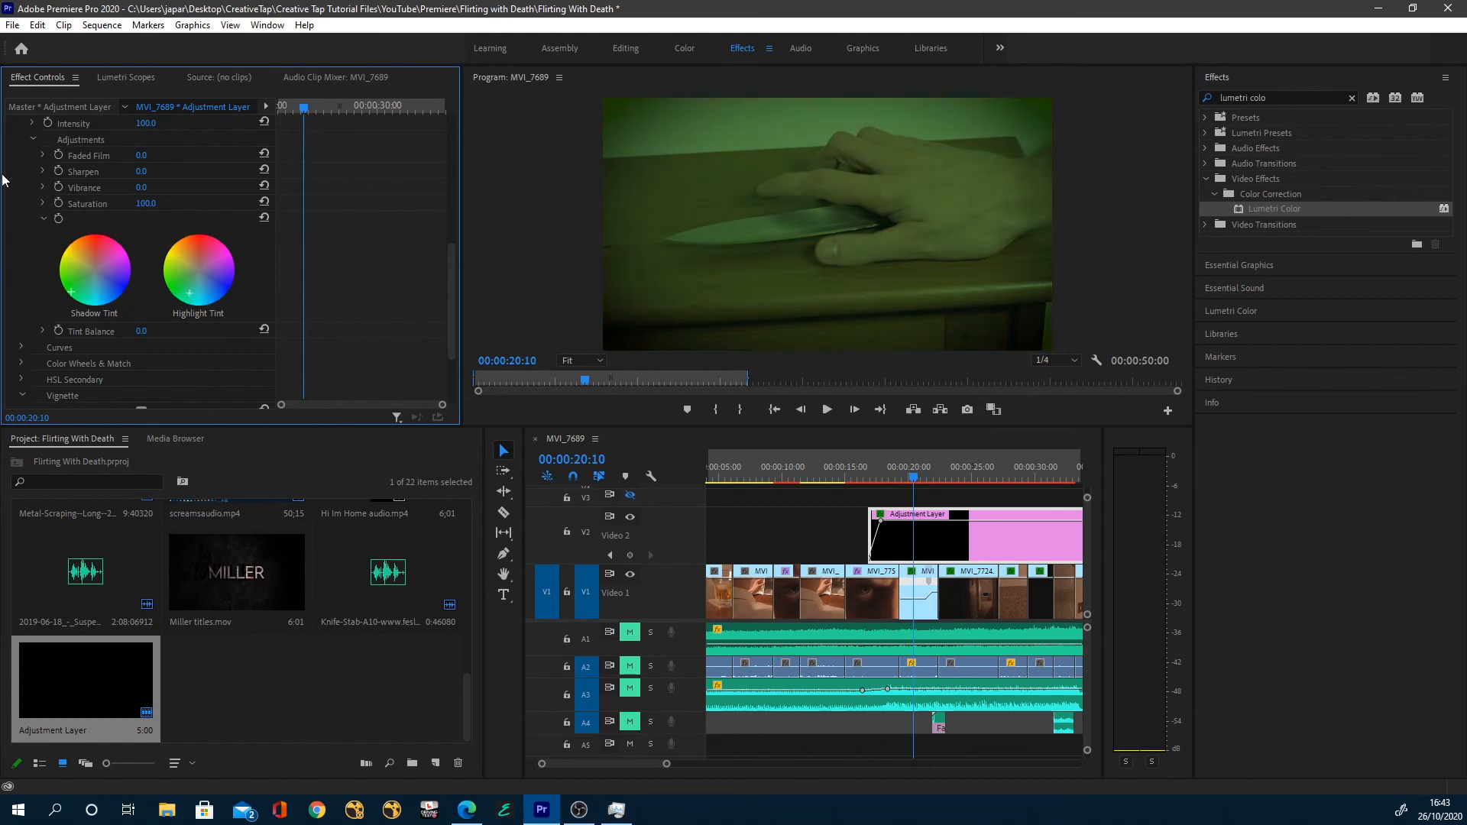
- Switch to the browser to compare the knife shot with the green Ratched still, and return to Premiere Pro
key(alt+Tab)
key(alt+Tab)
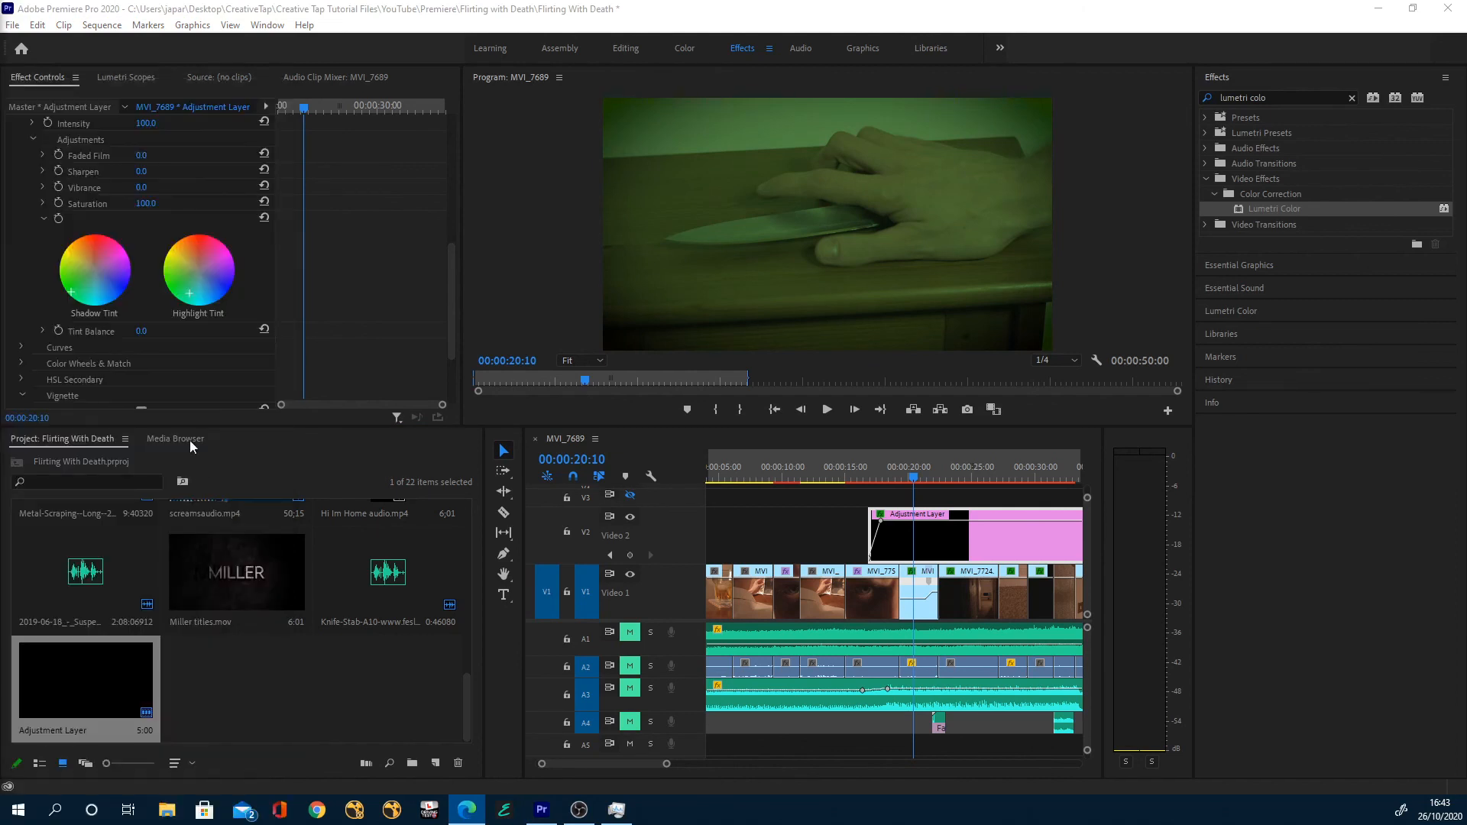
key(alt+Tab)
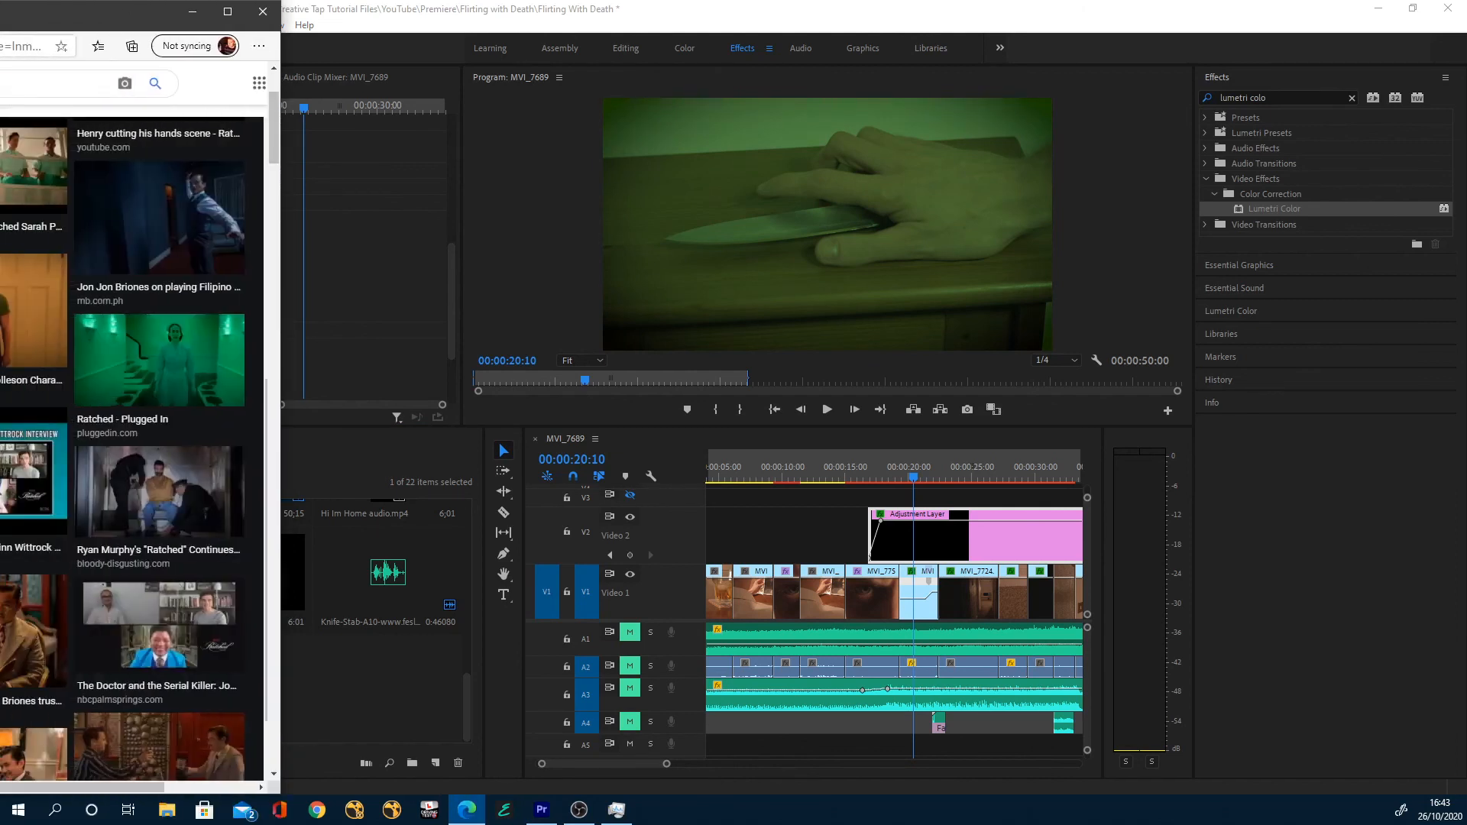
key(alt+Tab)
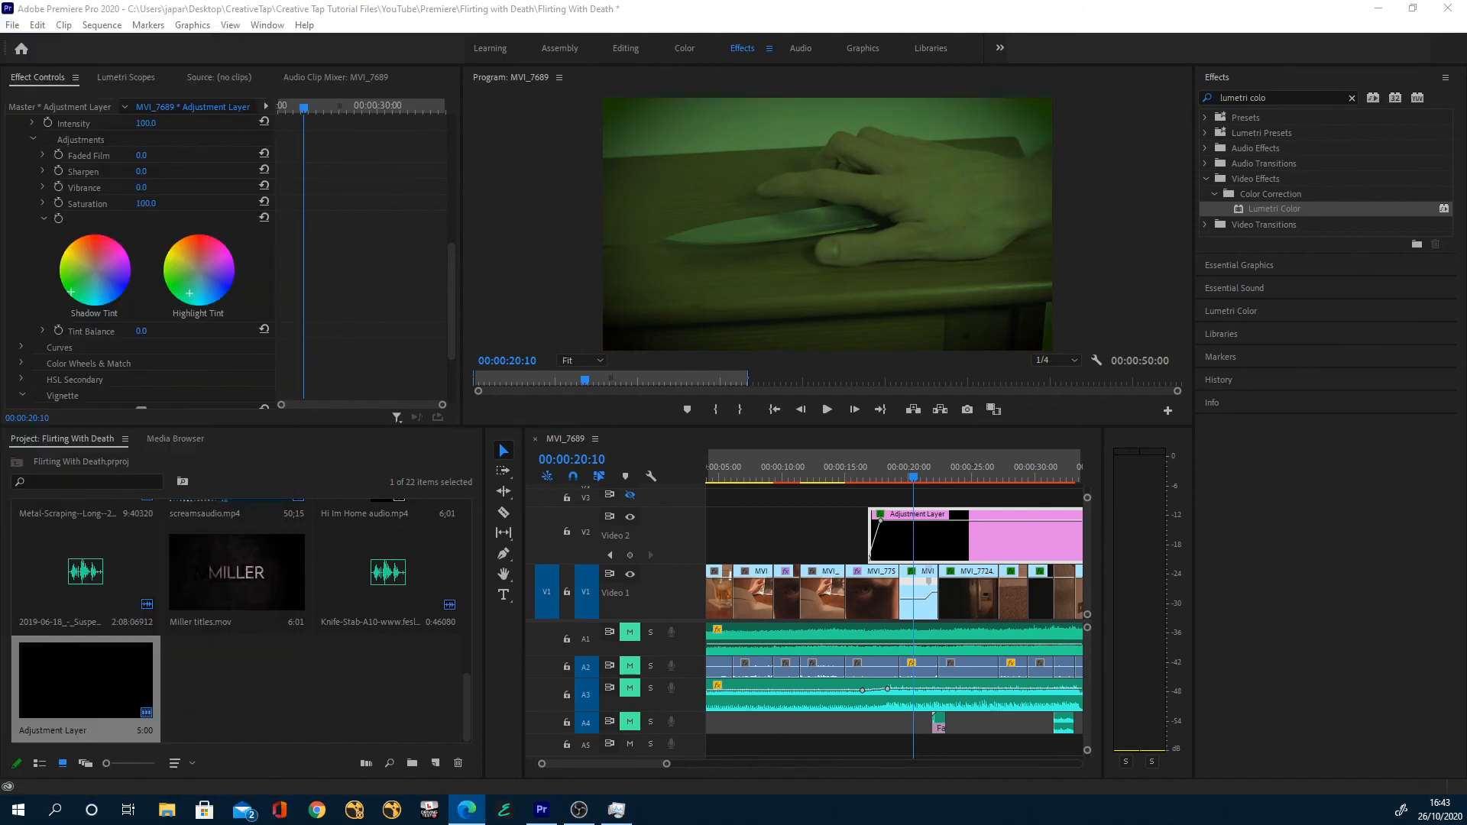